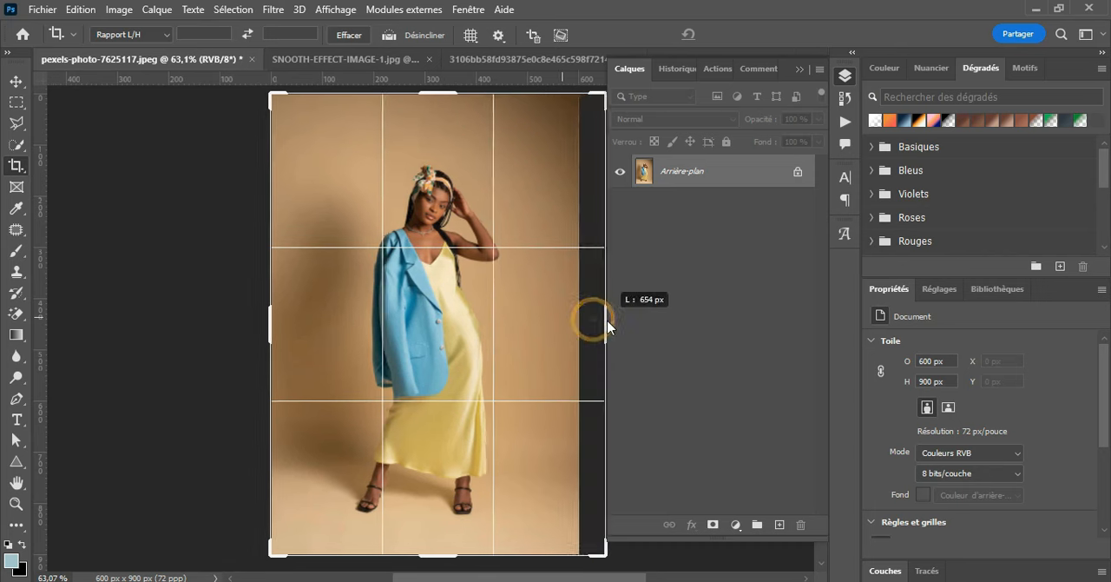
Step: Extend the canvas on both sides to about 729 px wide with a content-aware crop, keeping the 900 px height
left_click_drag(284, 325, 250, 334)
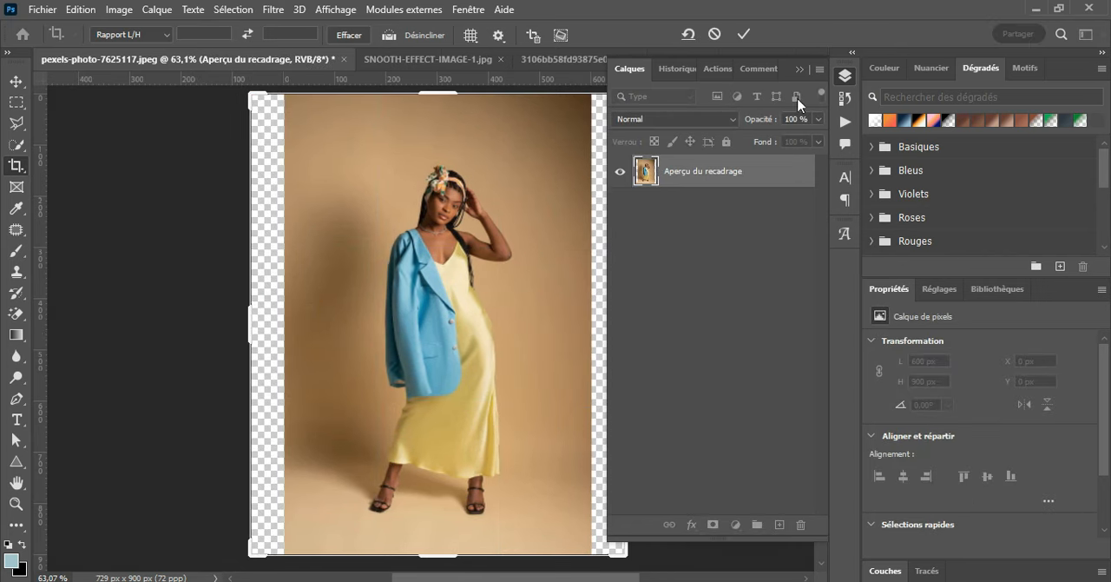
left_click(800, 69)
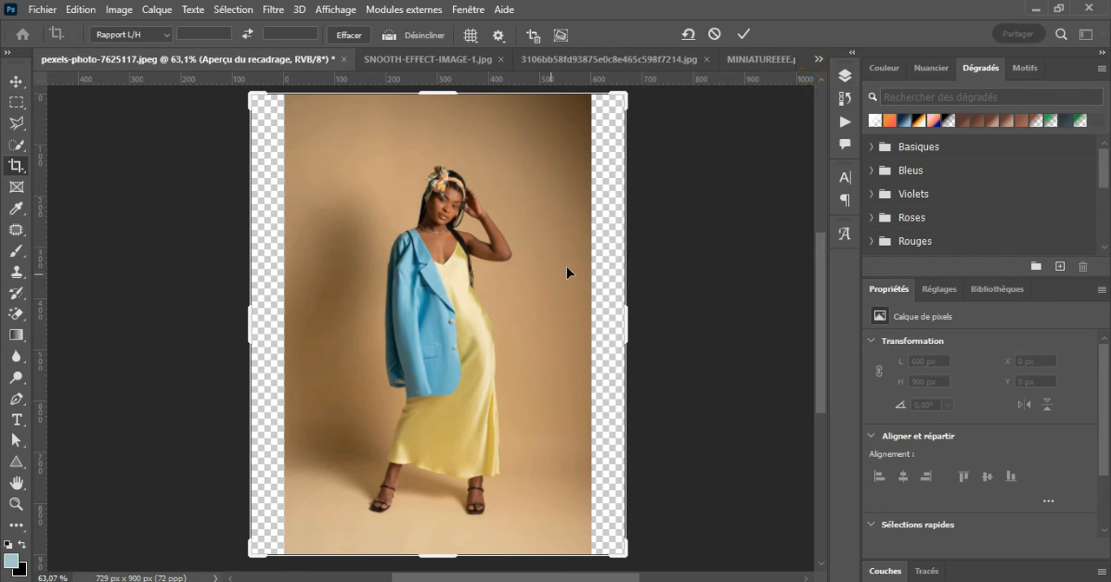
left_click(562, 37)
left_click(742, 35)
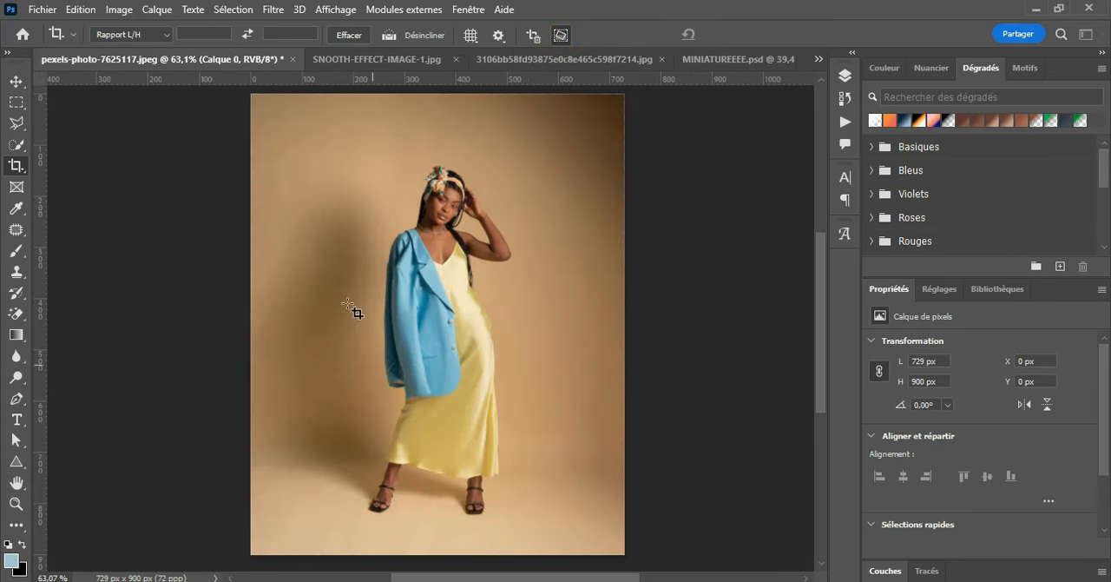
left_click(16, 81)
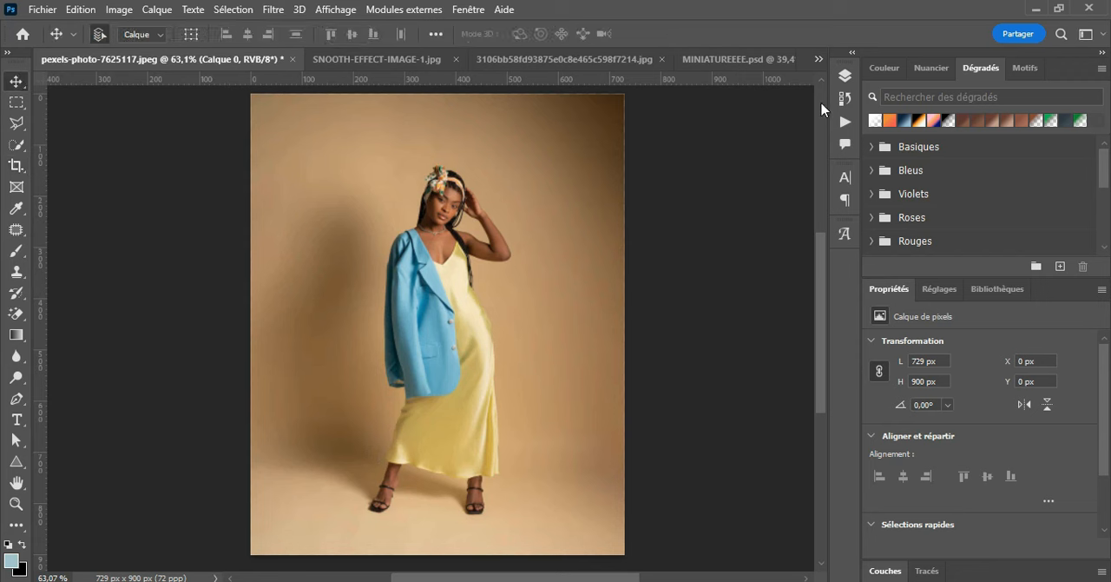
Step: Select the woman in the photo with the automatic subject selection (Sujet)
left_click(842, 80)
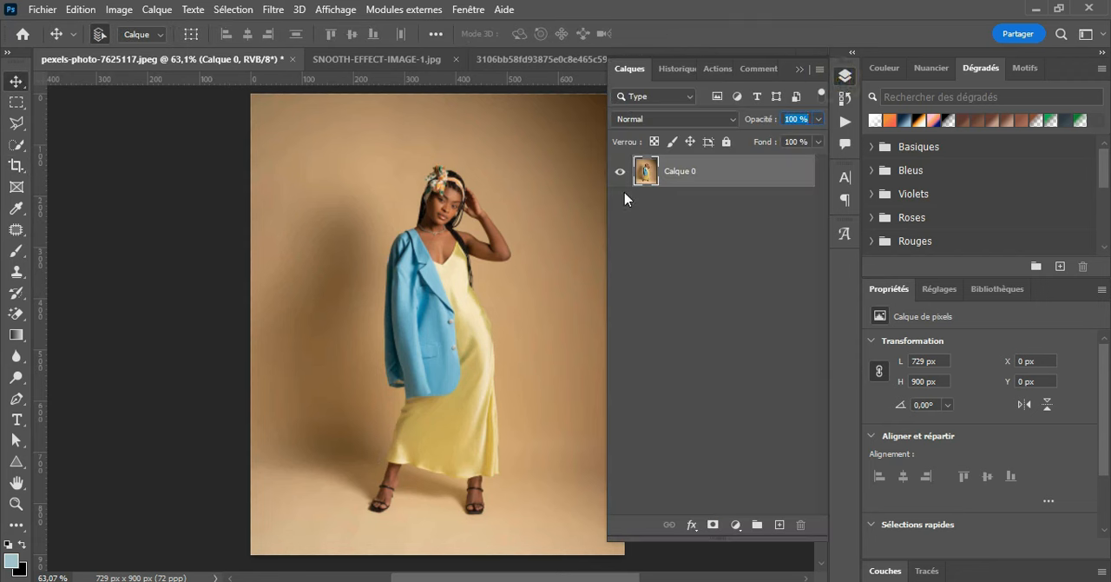
left_click(21, 401)
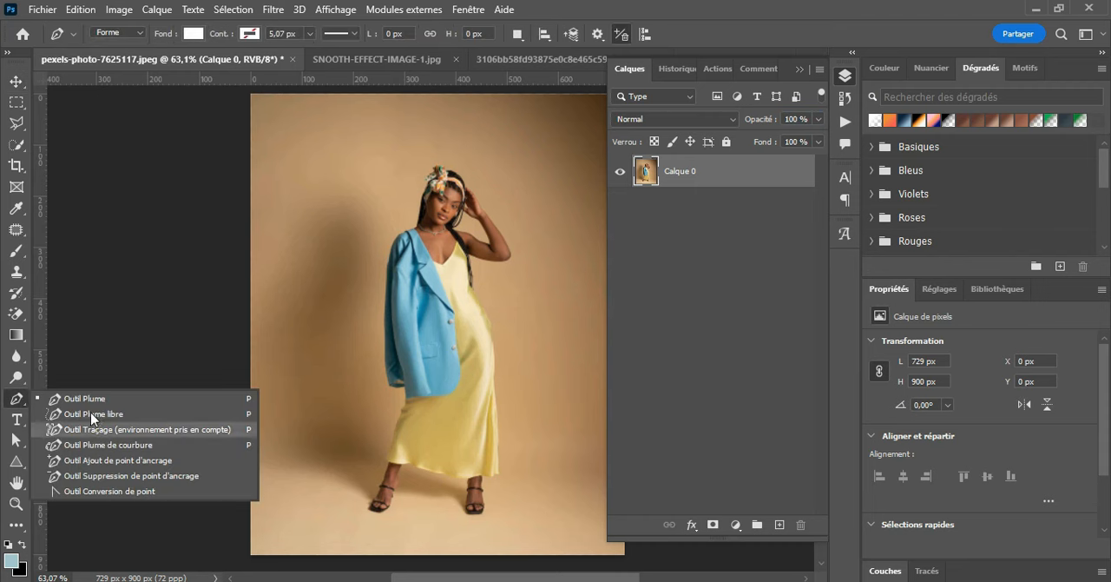
left_click(18, 125)
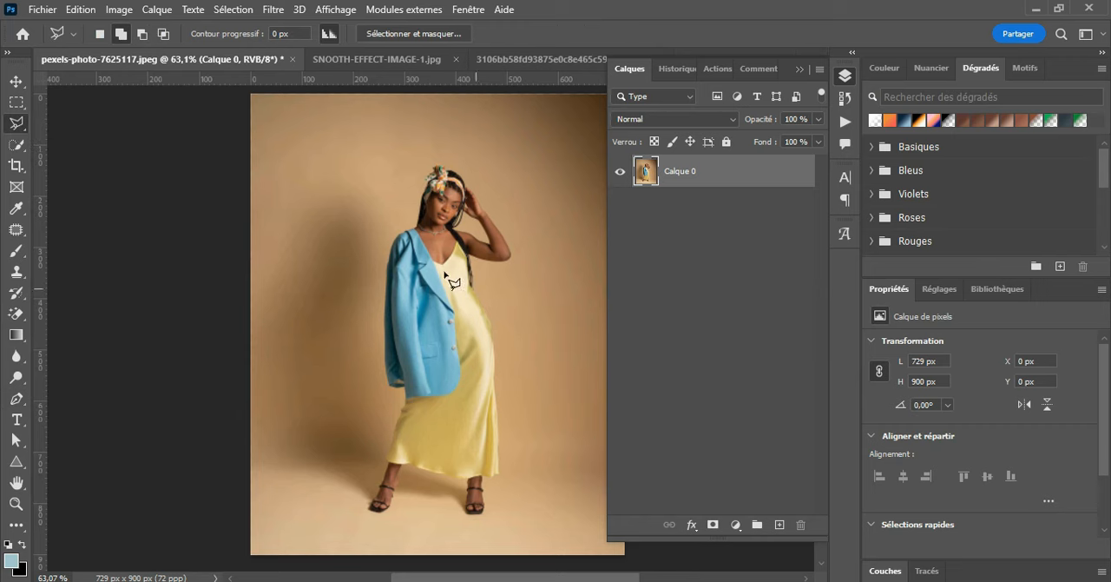
left_click(232, 11)
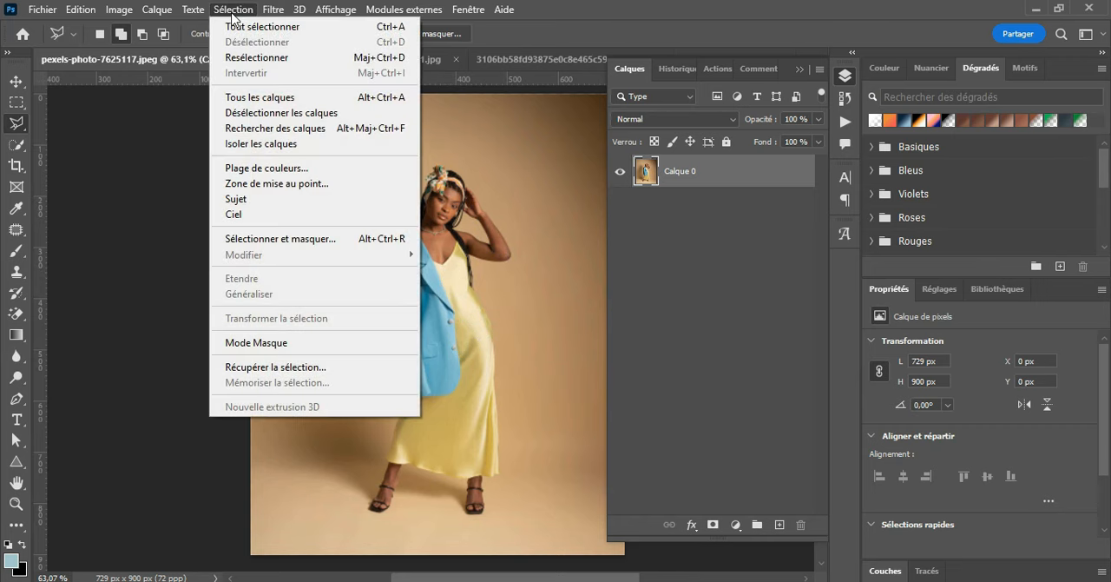
left_click(270, 204)
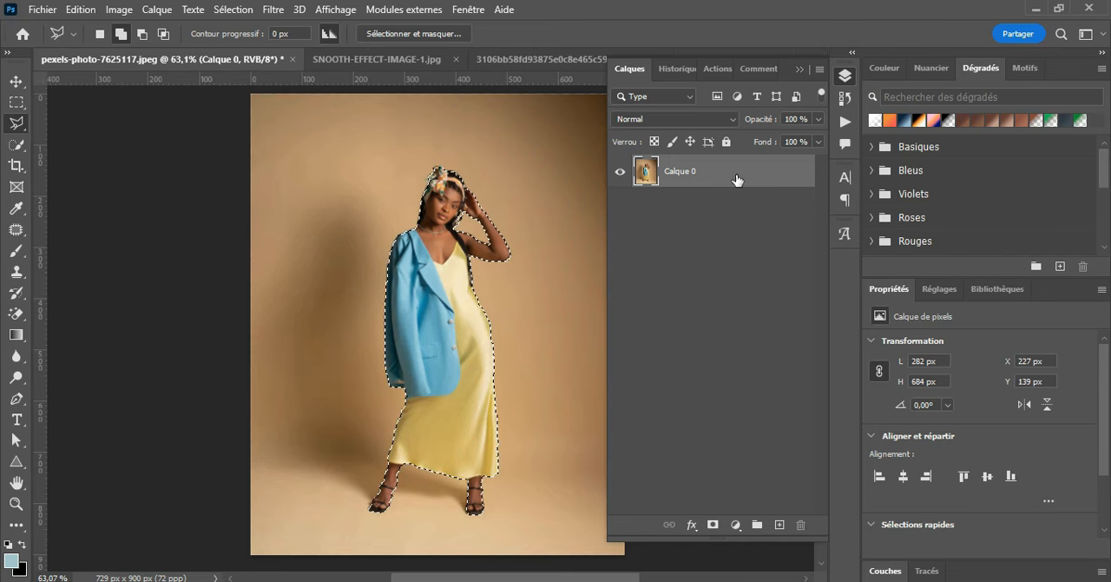
Step: Copy the selected woman onto a new layer and check the cutout by briefly hiding the background layer
key("ctrl+j")
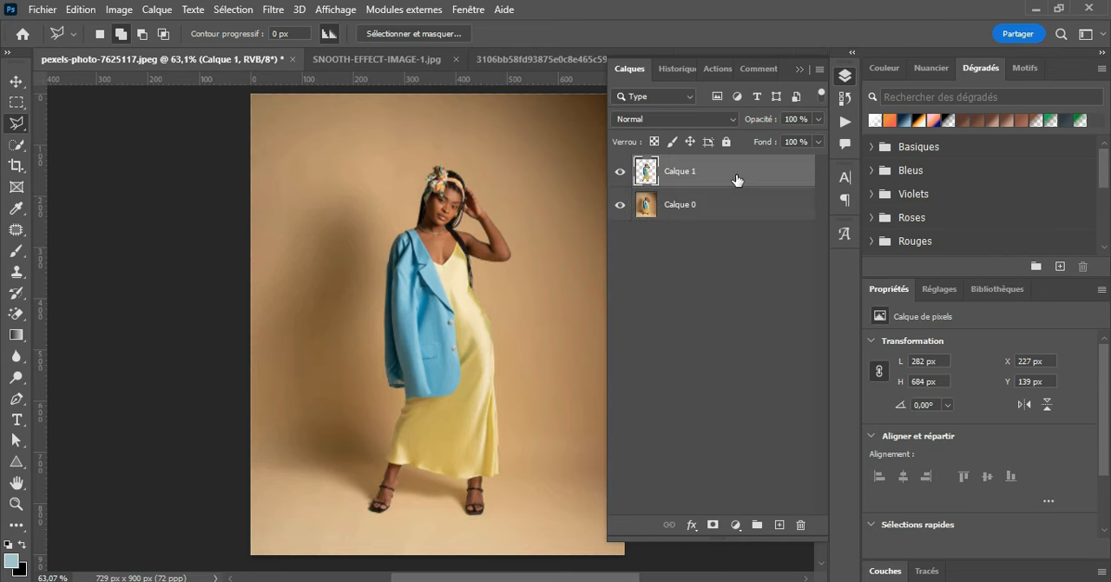
left_click(620, 206)
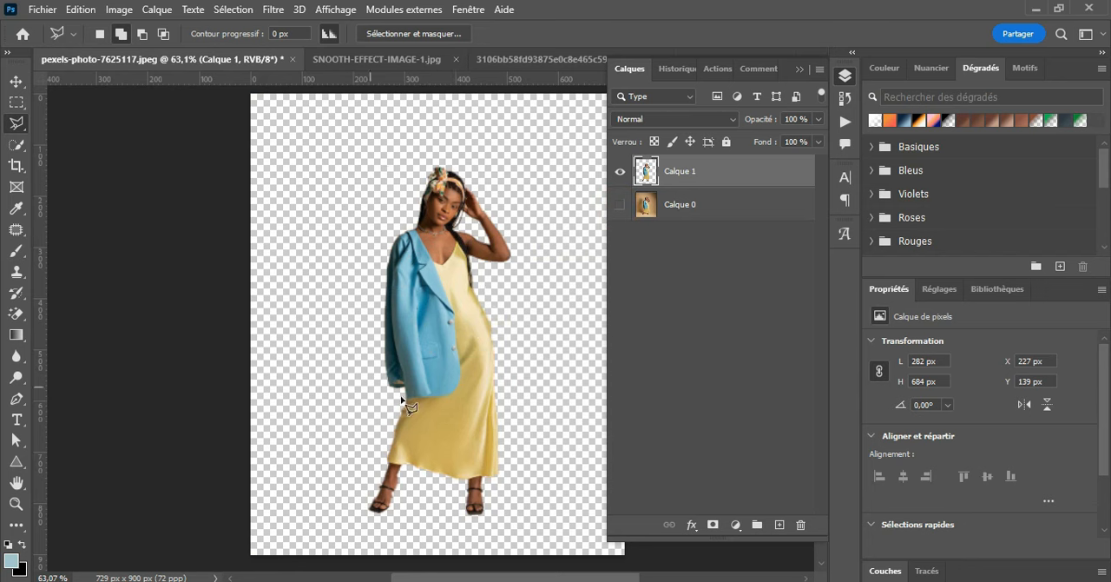
left_click(620, 205)
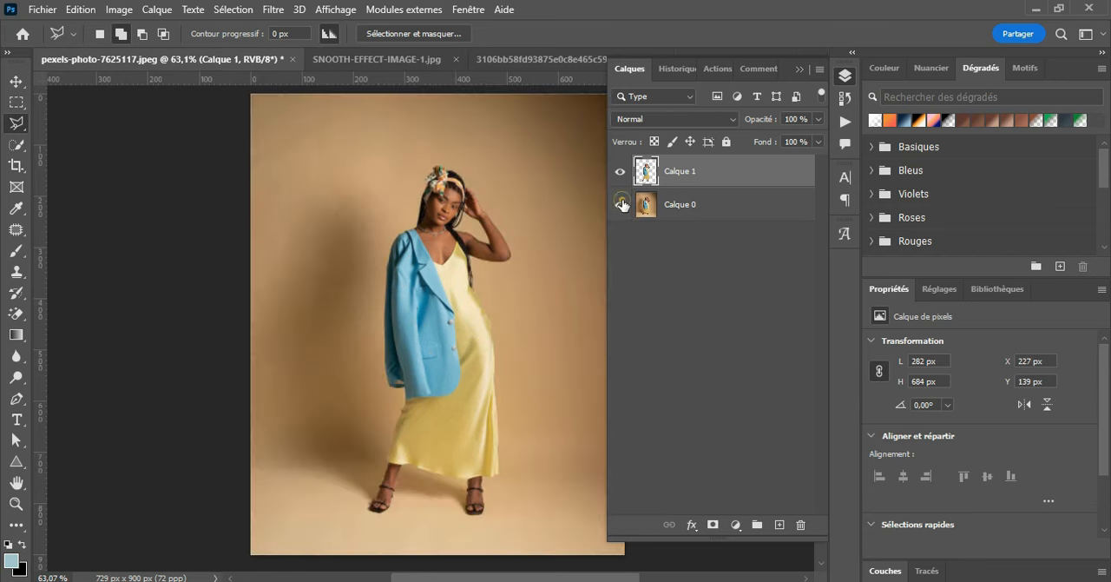
left_click(800, 69)
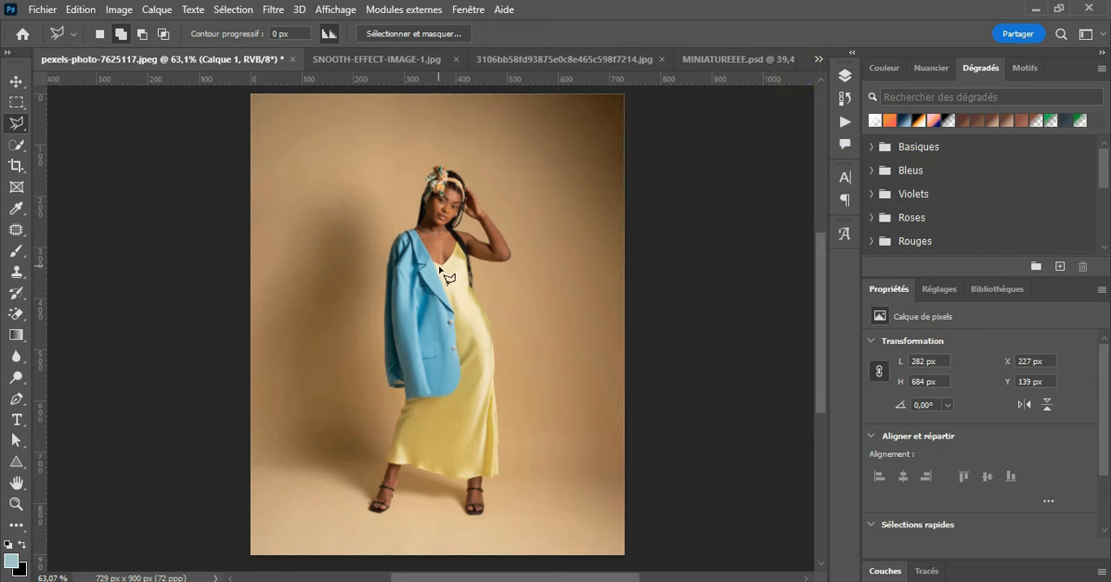
Step: In SNOOTH-EFFECT-IMAGE-1.jpg, select the four-pane window pattern in the last row with a rectangular marquee
left_click(17, 84)
left_click(358, 61)
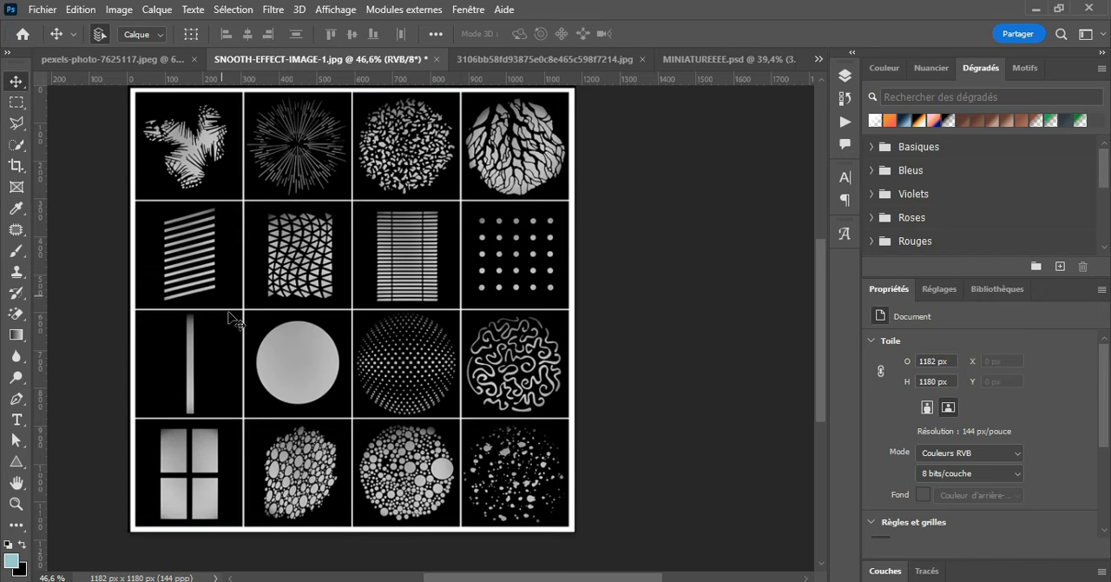
scroll(226, 300, "down", 1)
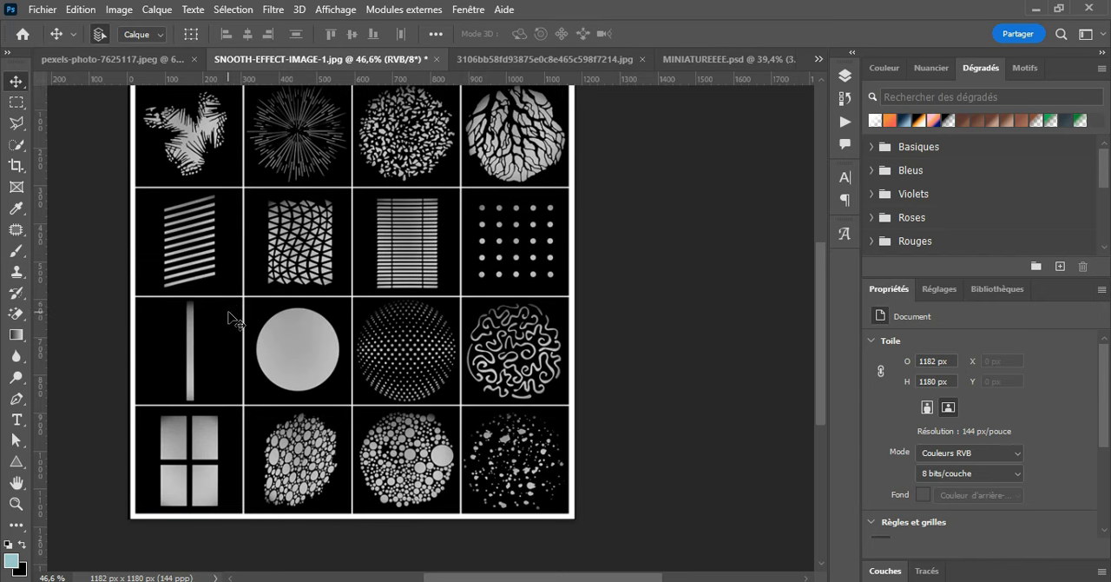
left_click(17, 104)
left_click_drag(156, 409, 223, 511)
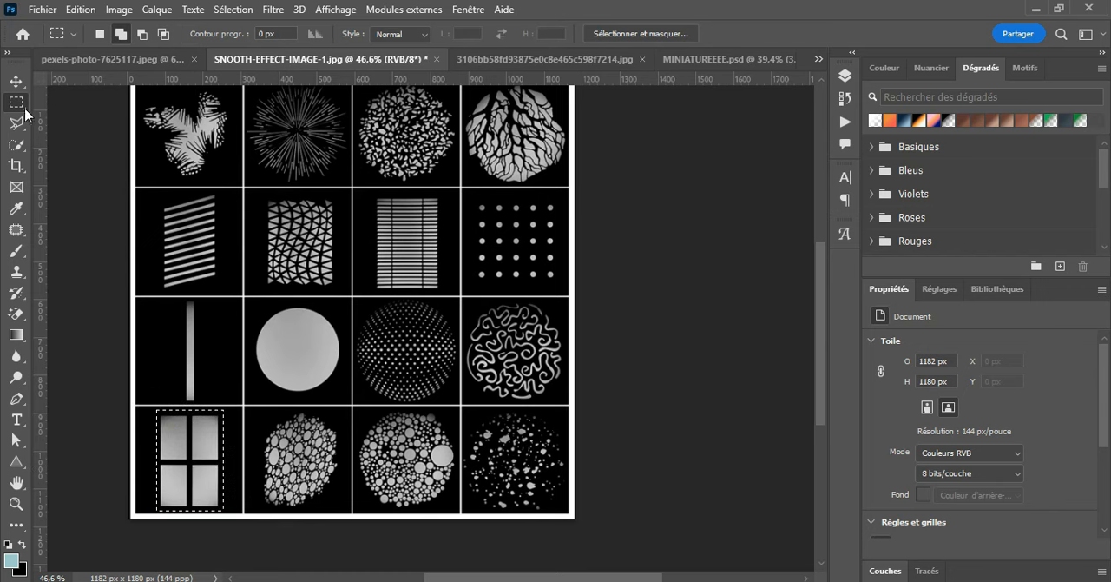
Step: Copy the selected window pattern into the pexels-photo-7625117.jpeg document, placing it over the woman's torso
left_click(17, 80)
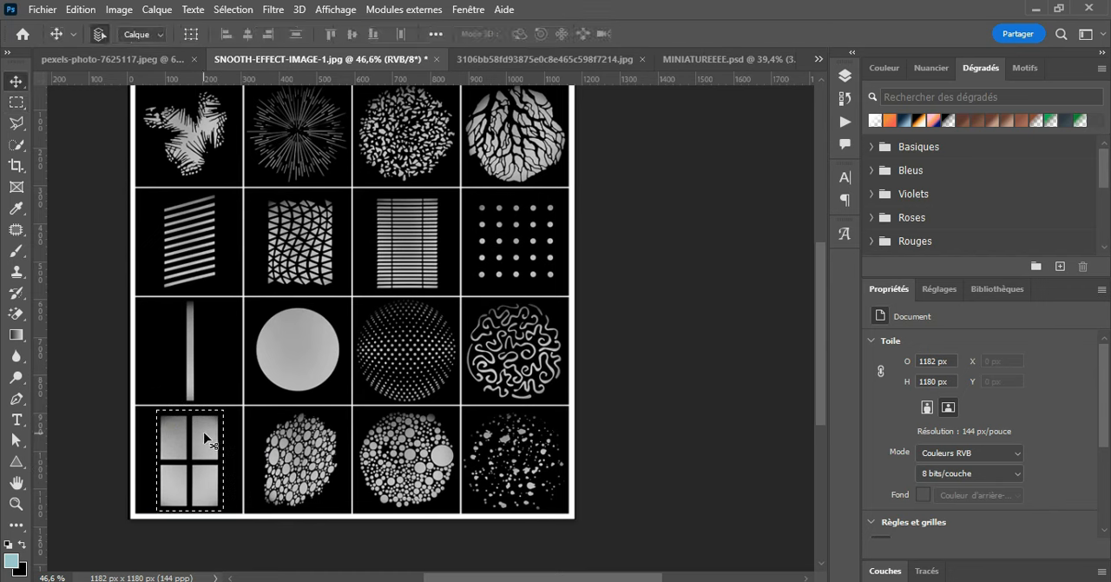
left_click_drag(205, 432, 167, 66)
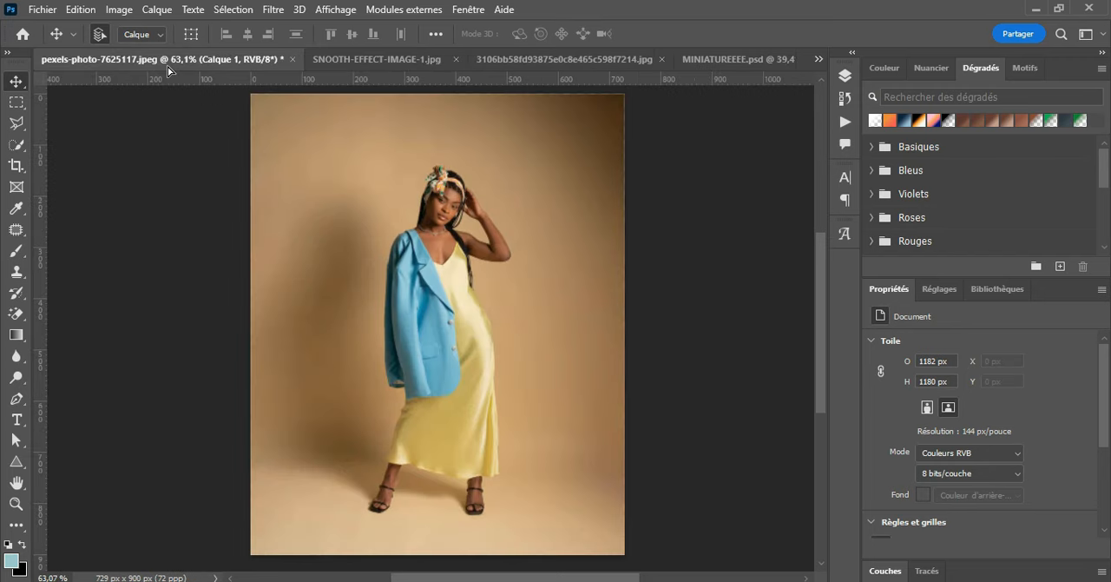
left_click_drag(425, 267, 426, 271)
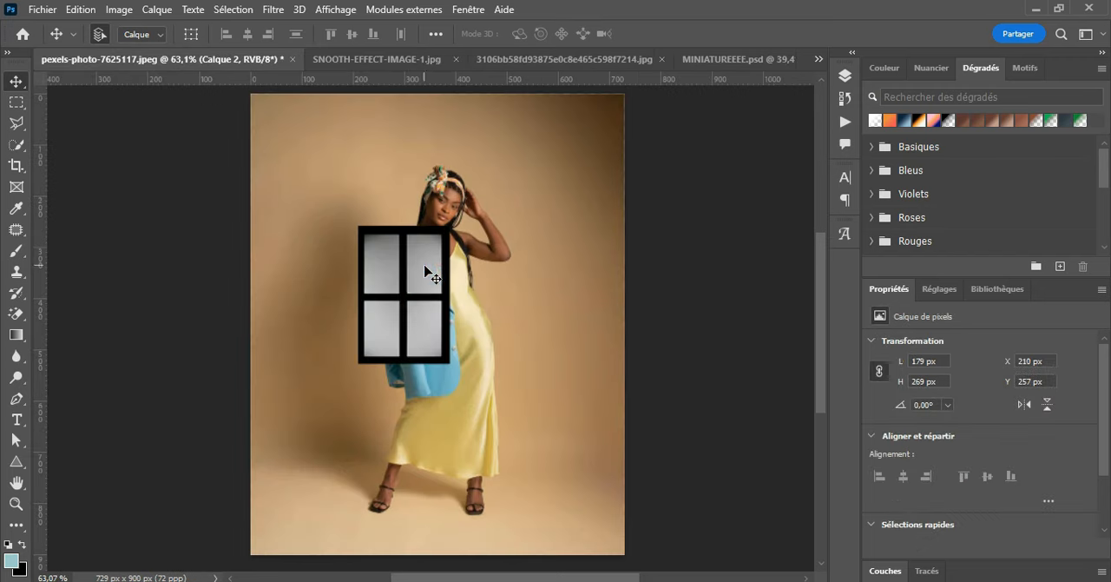
Step: Rename the cutout layer to SUJET and the window pattern layer to EFFET
left_click(844, 77)
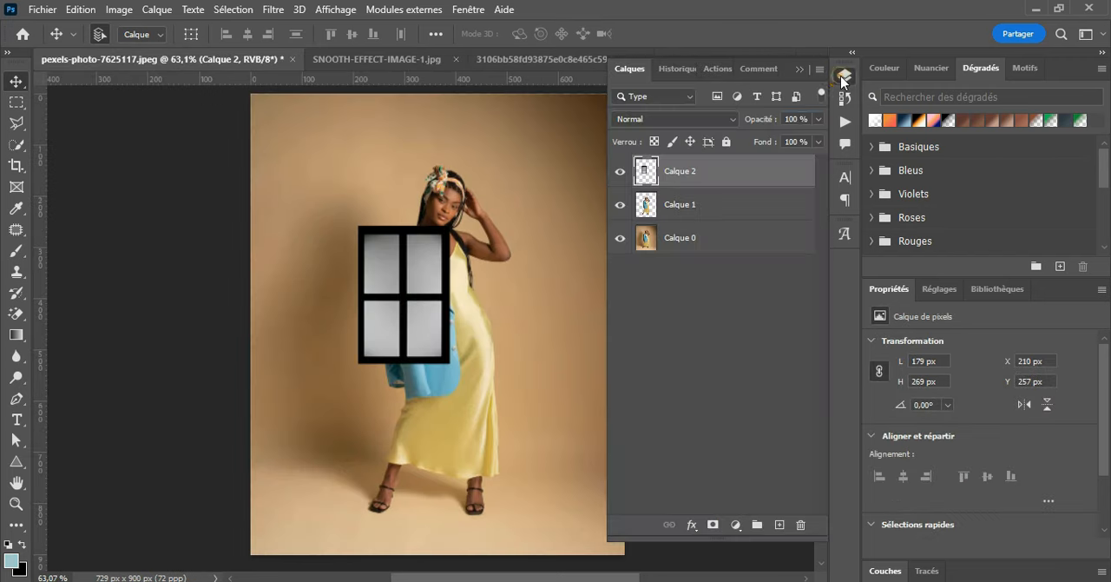
left_click(678, 206)
left_click(682, 174)
double_click(679, 205)
type("SU")
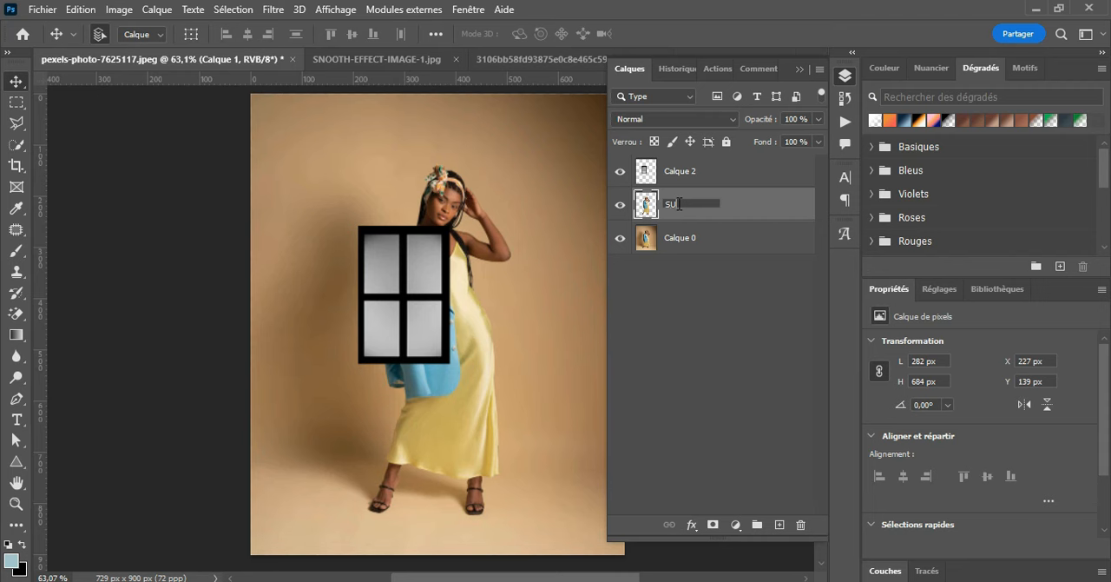
type("JET")
double_click(674, 174)
type("EFFET")
key("Return")
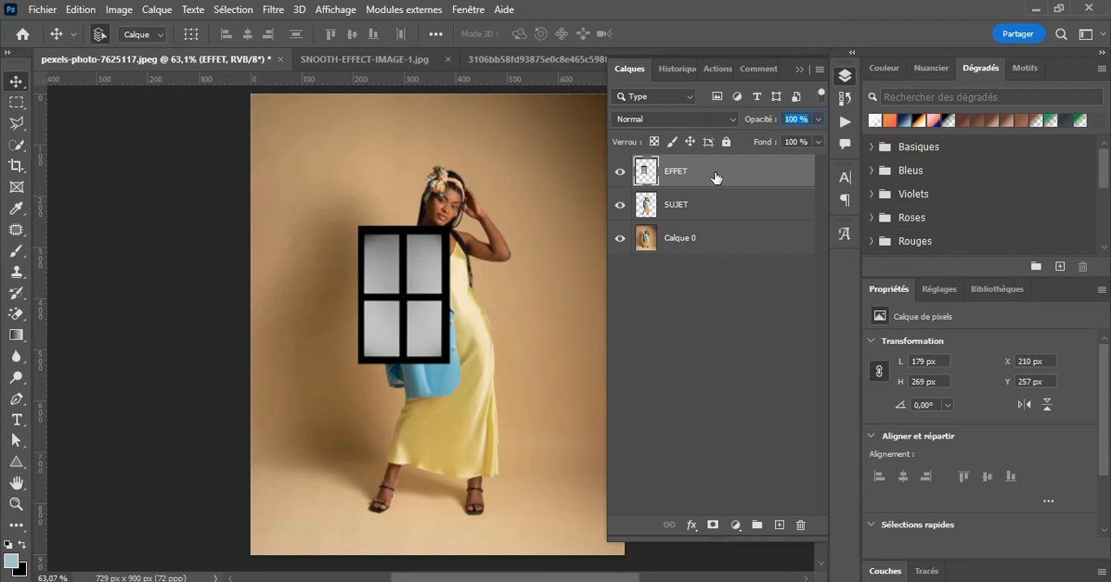
Step: Place the EFFET layer beneath SUJET and convert it to a smart object
left_click_drag(715, 177, 711, 211)
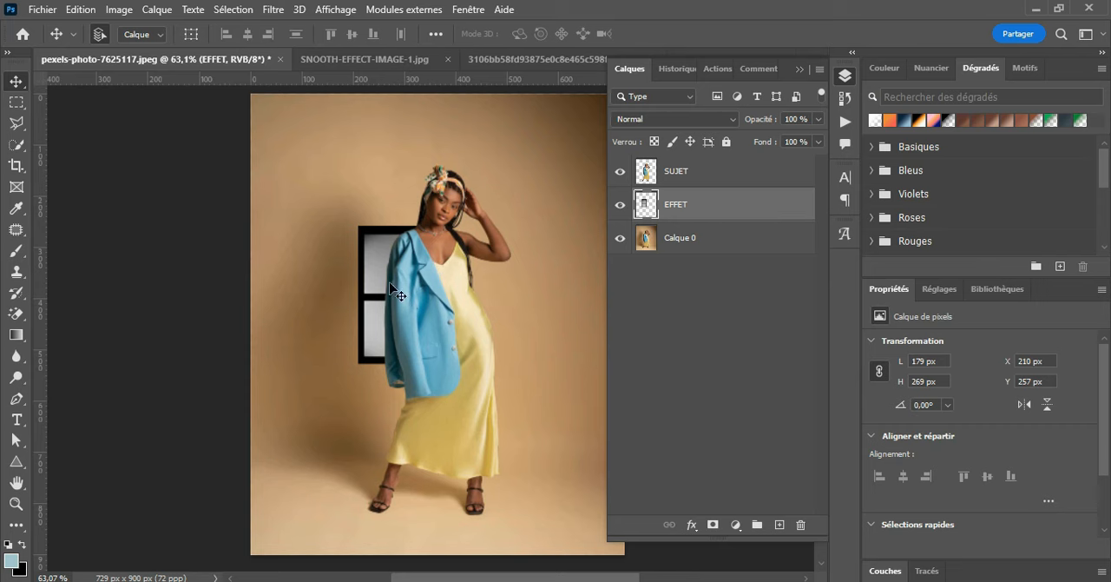
right_click(748, 210)
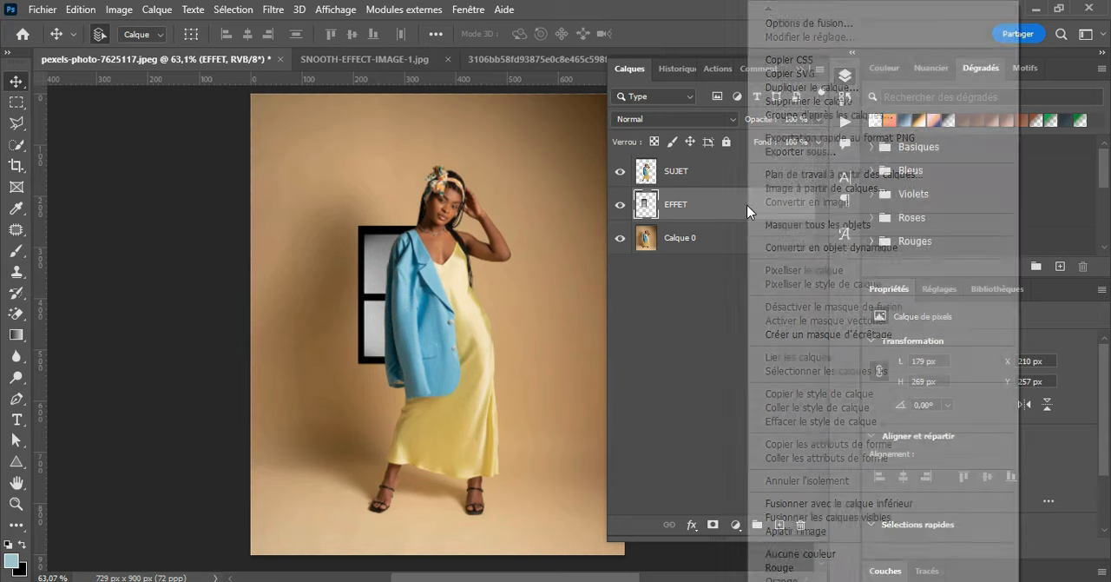
left_click(828, 248)
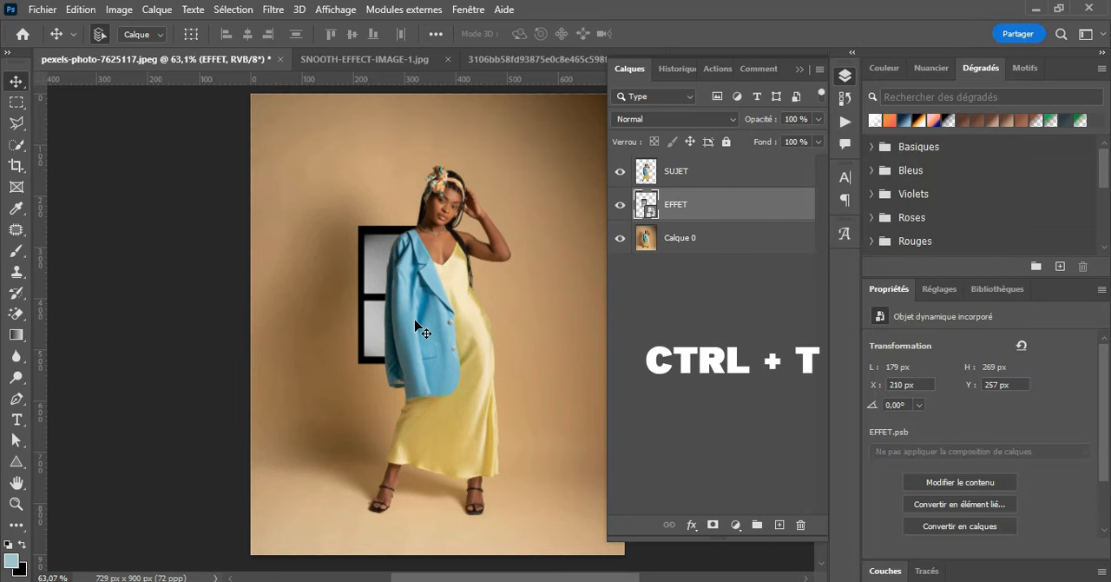
Step: Scale the window pattern proportionally to about 306% and position it behind the woman, against the photo's upper-left corner
key("ctrl+t")
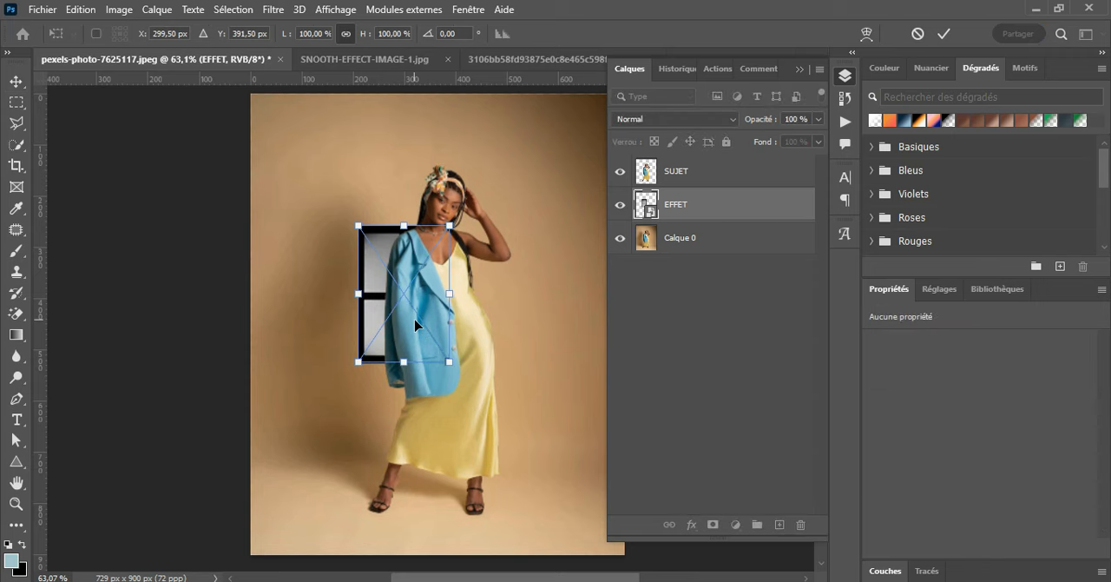
left_click_drag(404, 360, 414, 481)
mouse_move(523, 290)
left_mouse_down()
mouse_move(493, 296)
mouse_move(536, 295)
left_mouse_up()
left_click_drag(553, 266, 511, 298)
left_click_drag(430, 253, 430, 264)
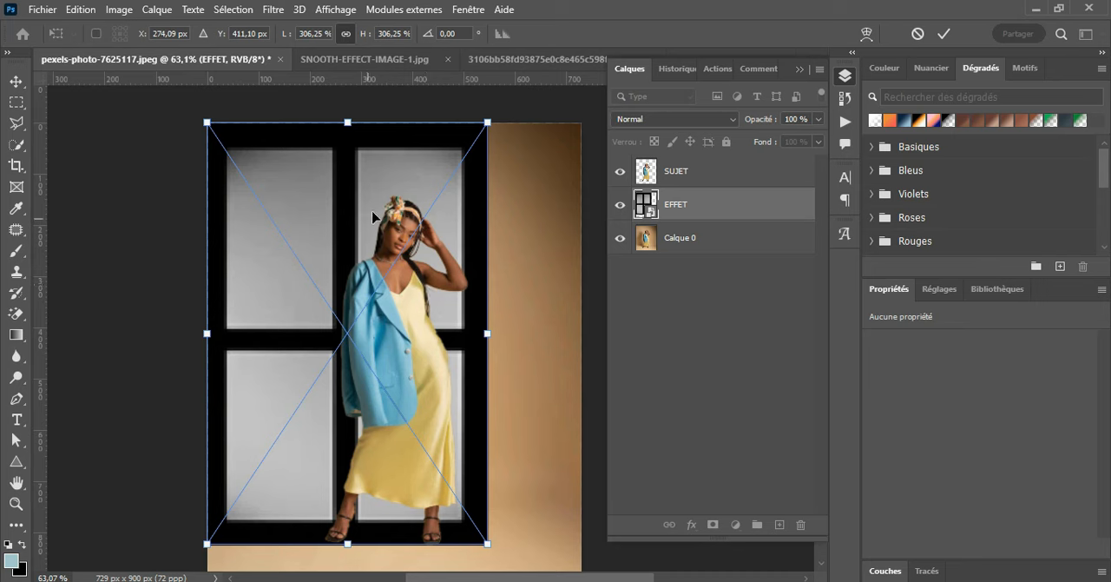
Step: Apply a perspective transform to the window pattern, shortening its right edge symmetrically while the left edge keeps its full height
right_click(377, 181)
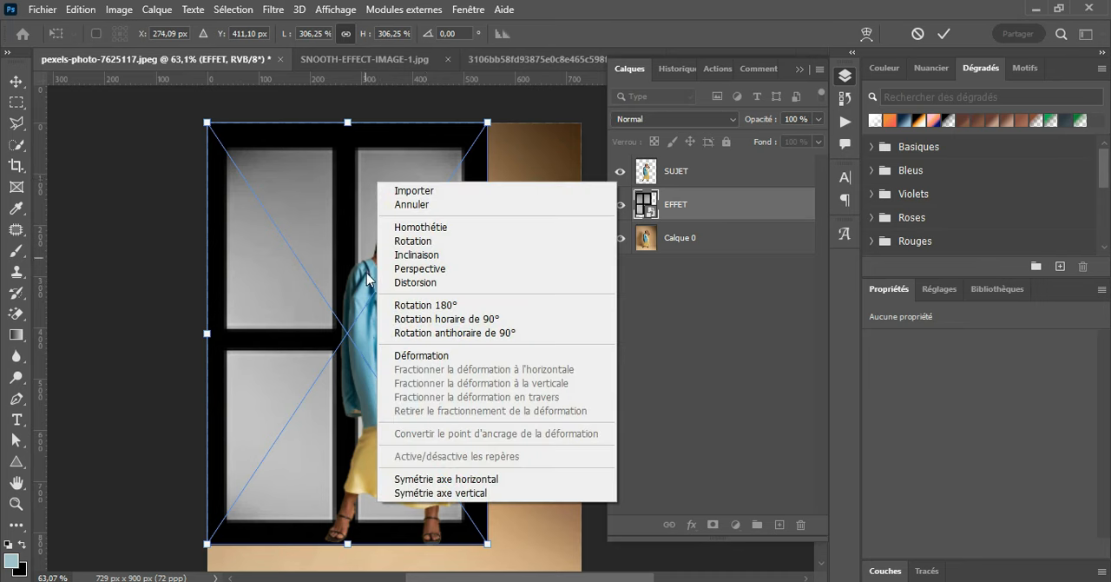
left_click(440, 269)
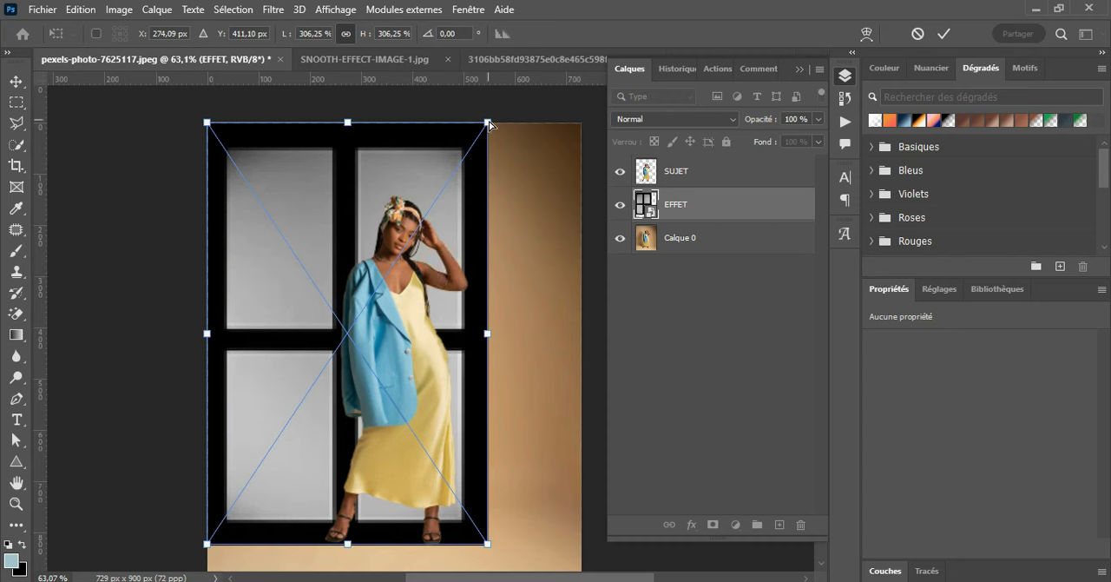
left_click_drag(488, 123, 487, 162)
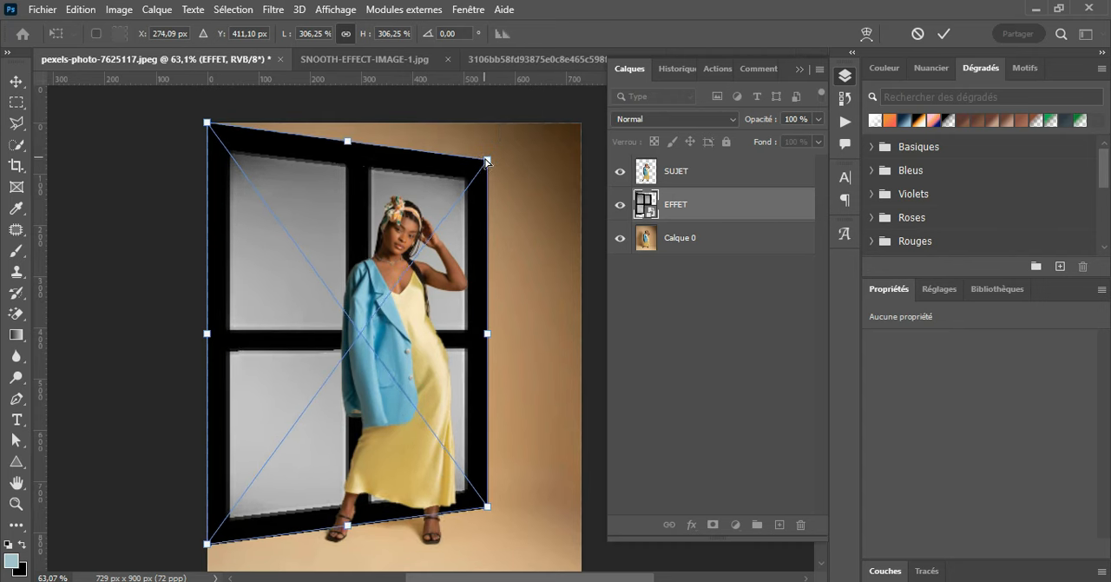
left_click(944, 35)
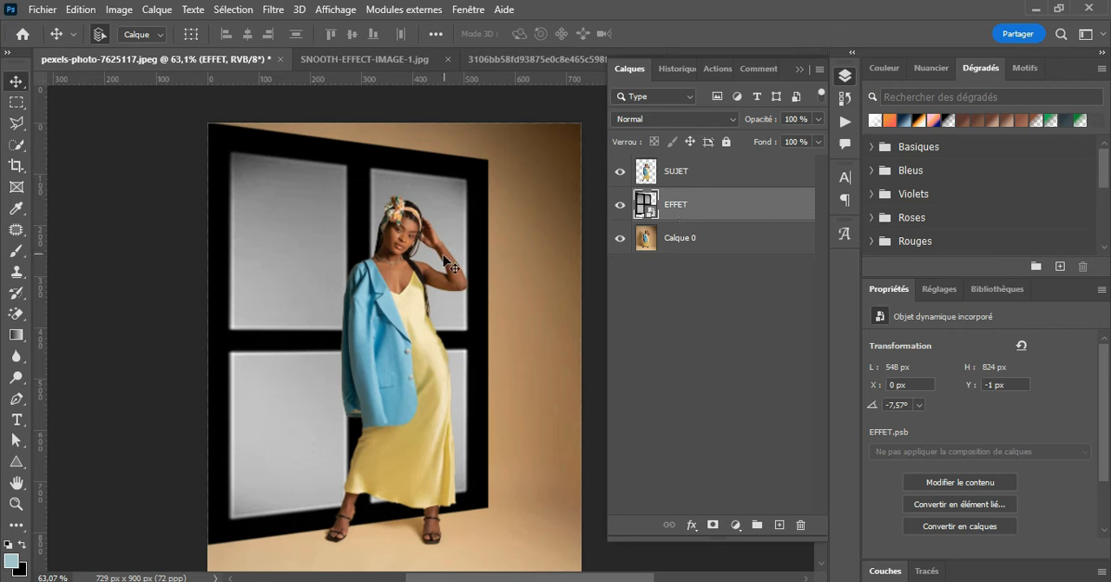
Step: Set the EFFET layer's blending mode to Superposition
left_click(709, 119)
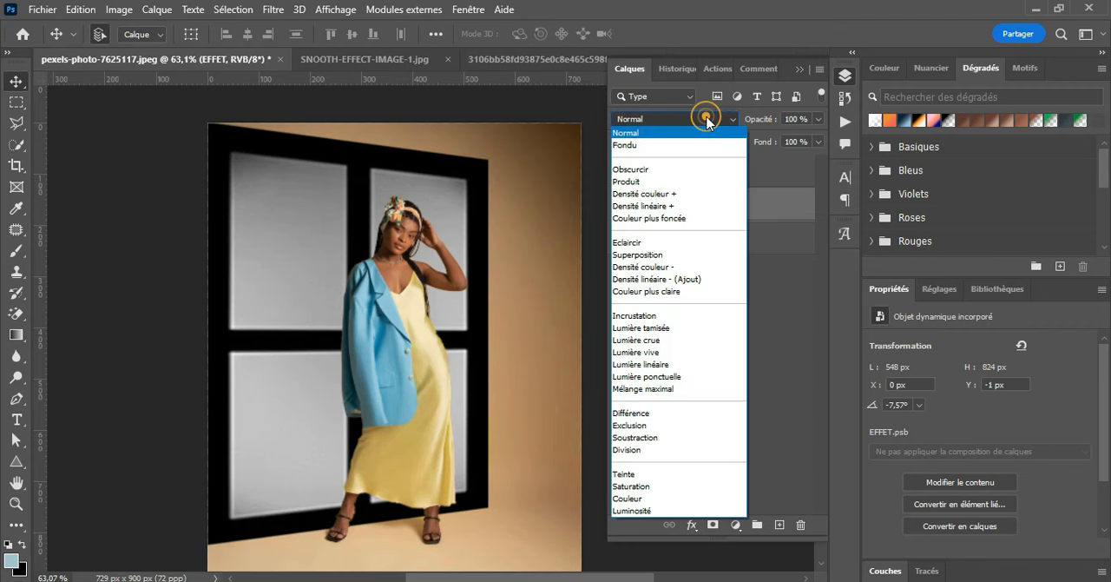
left_click(639, 255)
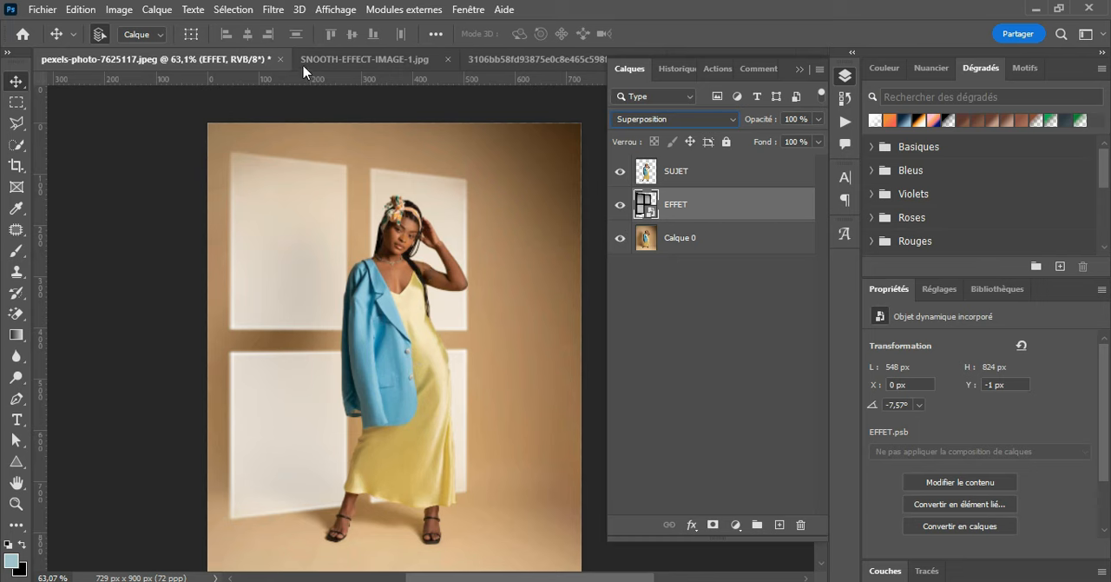
Step: Apply a Gaussian blur (Flou gaussien) with a 1.8-pixel radius to the EFFET layer
left_click(276, 16)
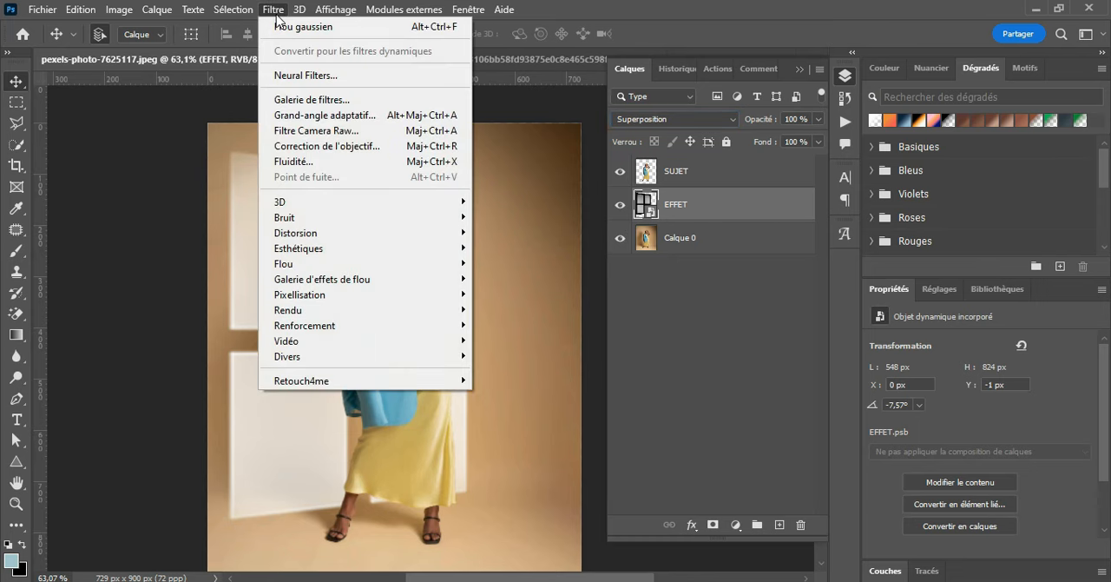
mouse_move(353, 265)
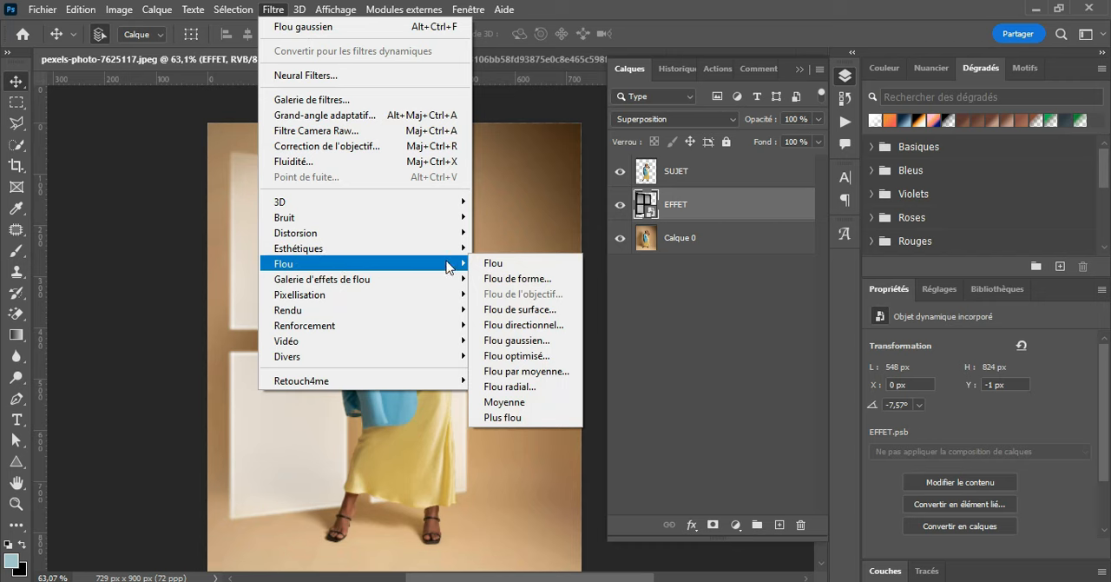
left_click(526, 340)
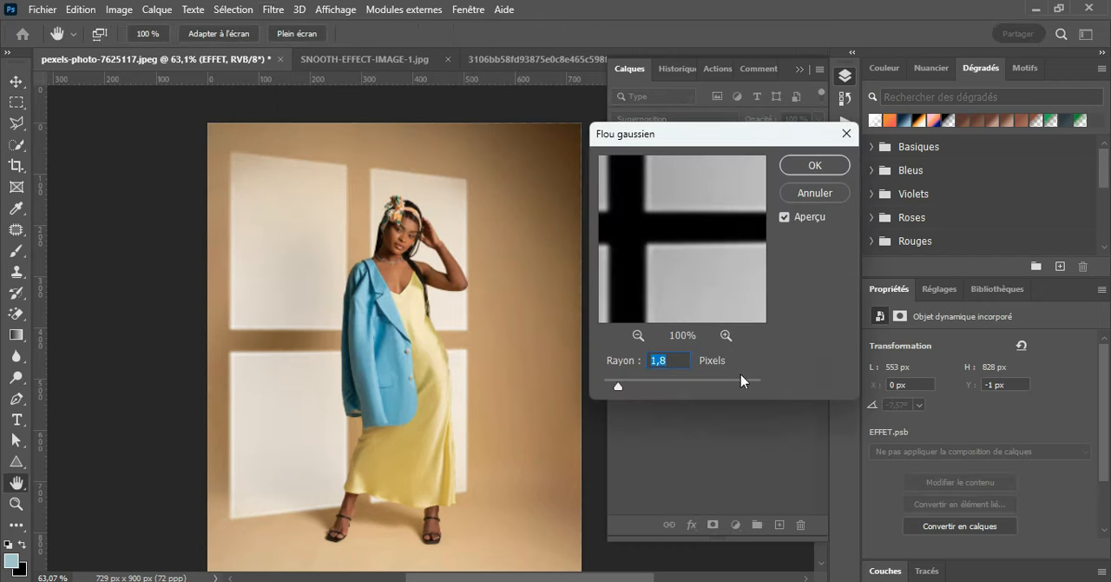
left_click(829, 164)
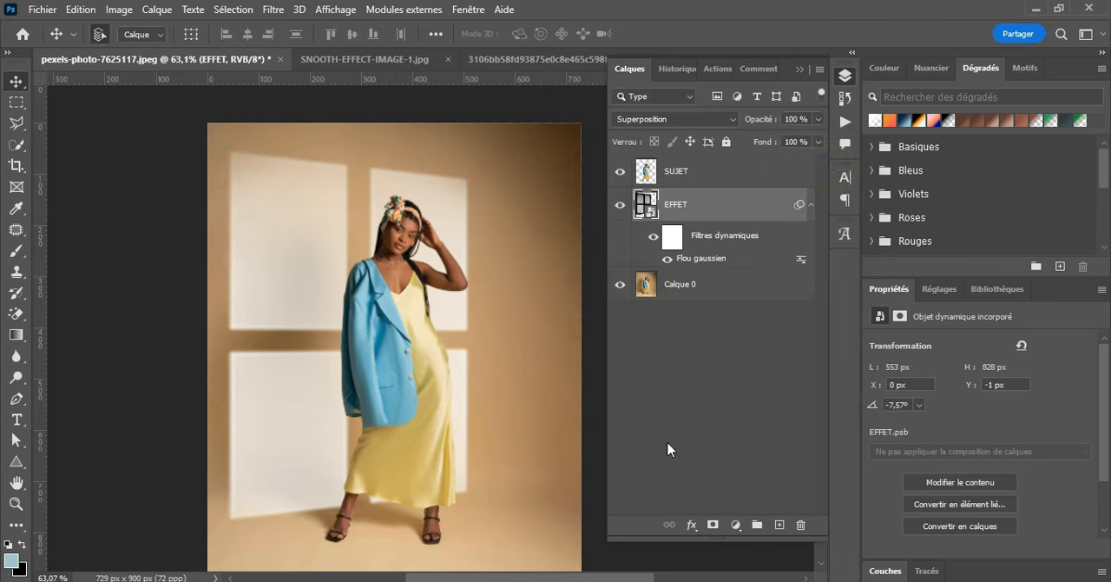
Step: Add a drop shadow (Ombre portée) to the EFFET layer with 21% opacity, 2 px distance and 10 px size
left_click(691, 524)
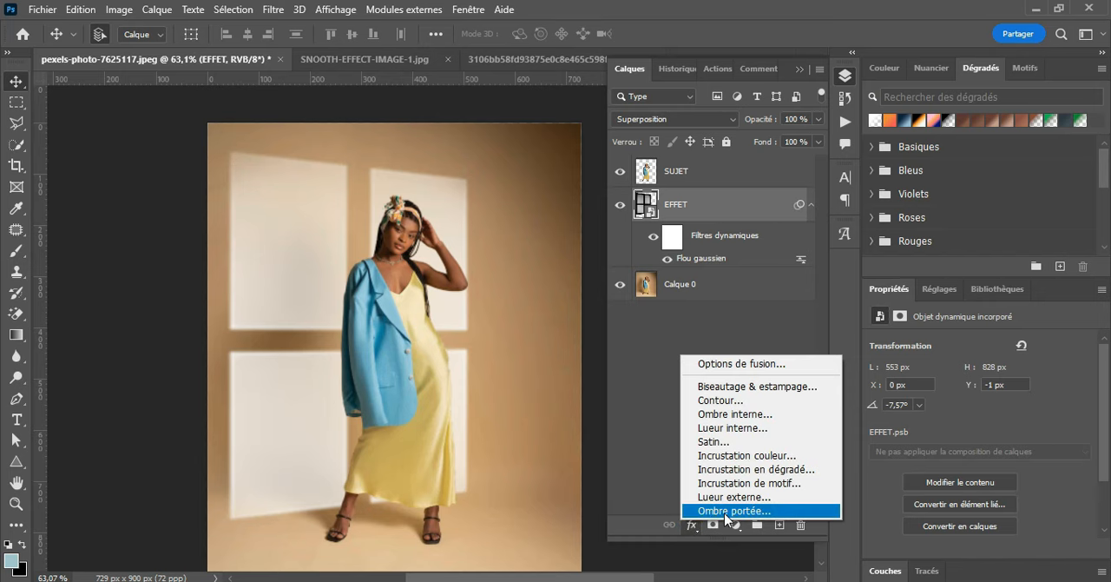
left_click(724, 511)
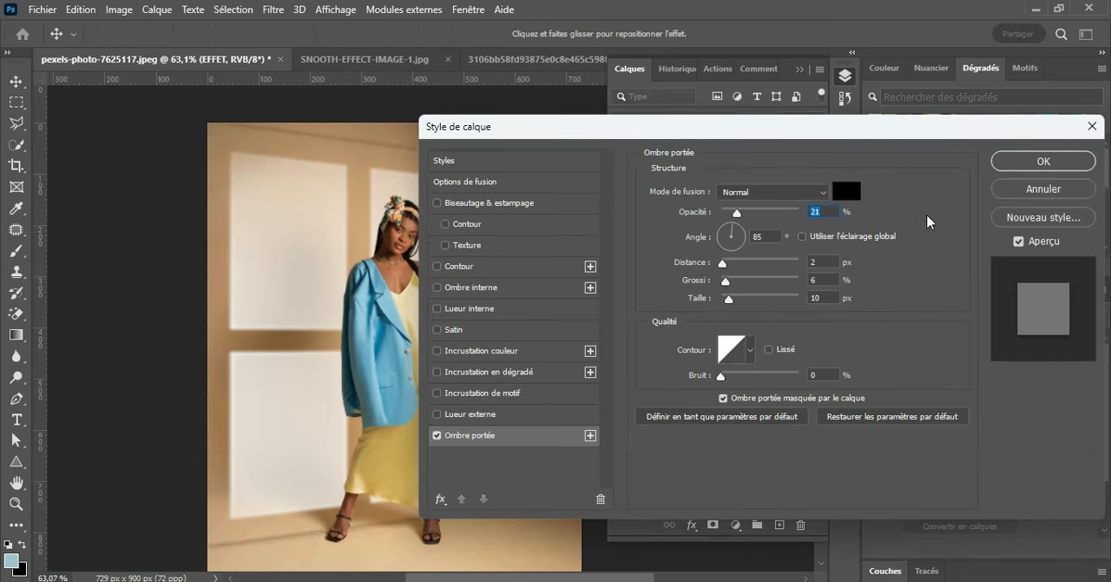
left_click_drag(967, 130, 783, 121)
left_click(844, 154)
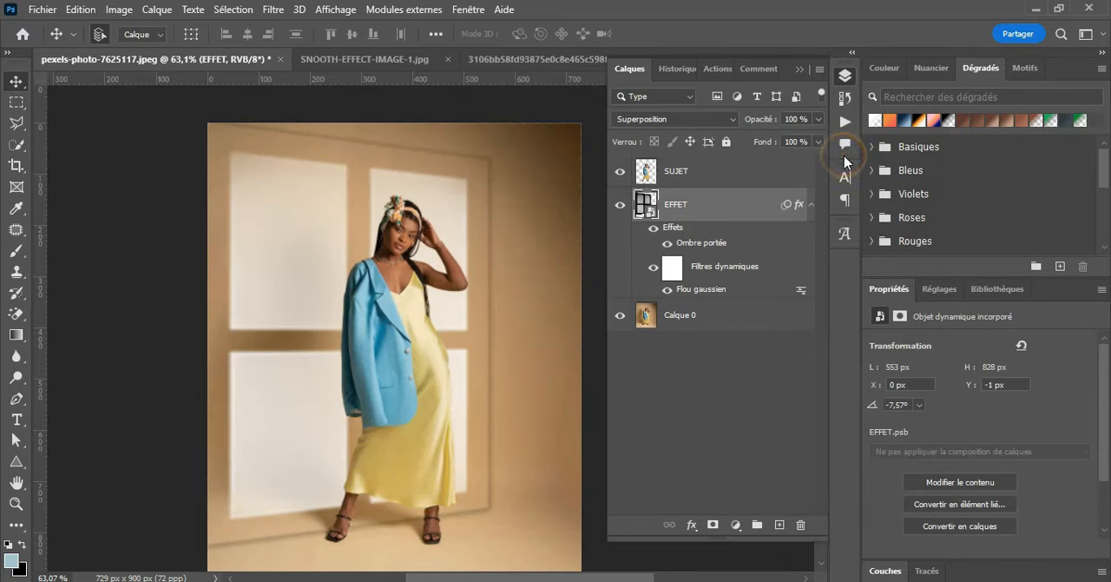
Step: Add a Teinte/Saturation adjustment above EFFET with Coloriser enabled, hue 206 and lightness -3
left_click(736, 524)
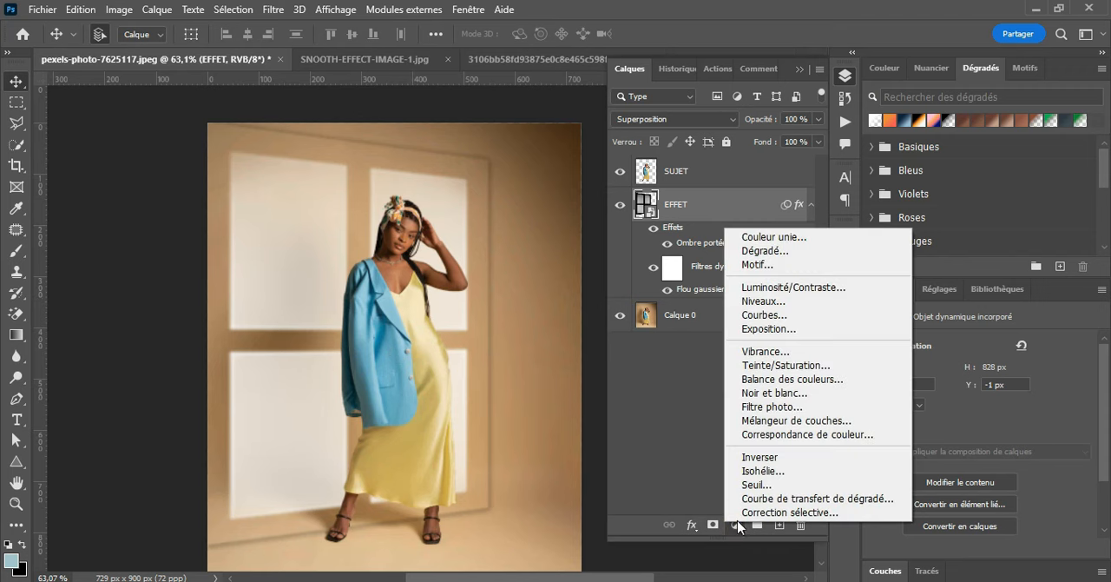
left_click(802, 366)
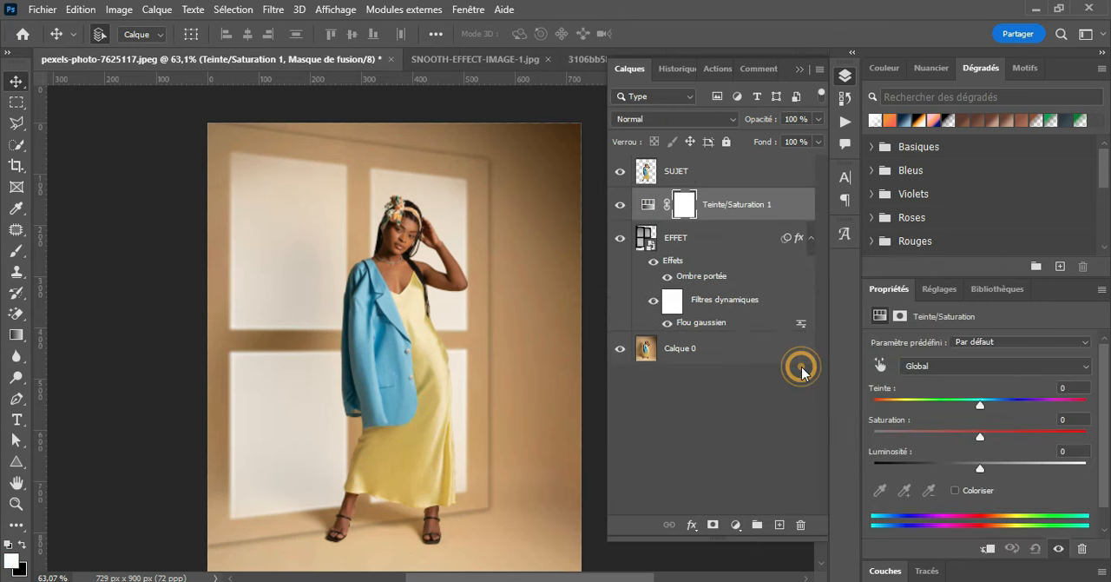
left_click(956, 491)
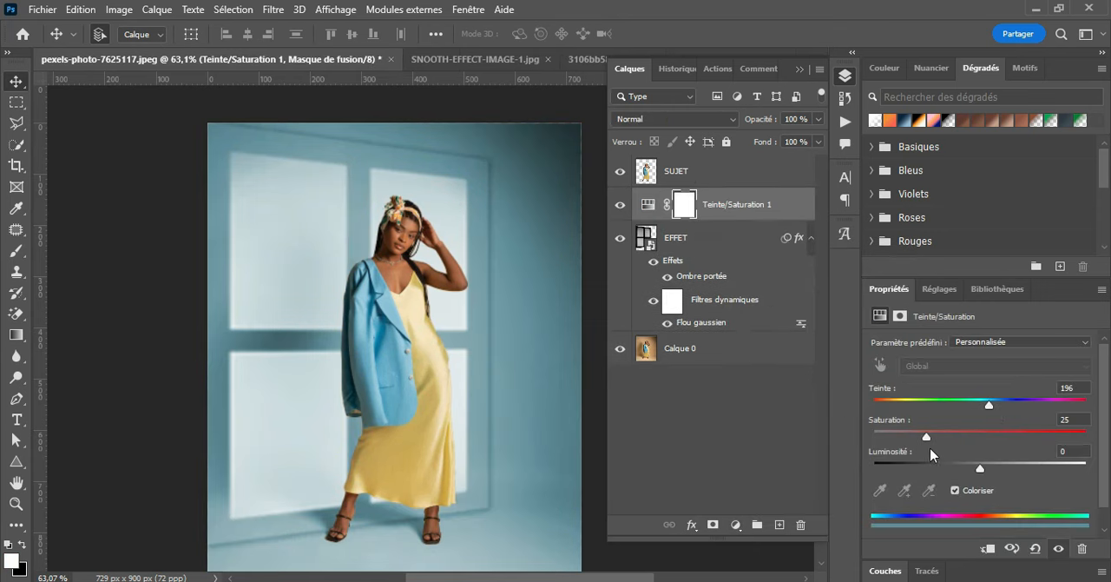
mouse_move(989, 404)
left_mouse_down()
mouse_move(1058, 406)
mouse_move(922, 410)
mouse_move(1011, 409)
mouse_move(998, 415)
left_mouse_up()
left_click_drag(980, 468, 977, 473)
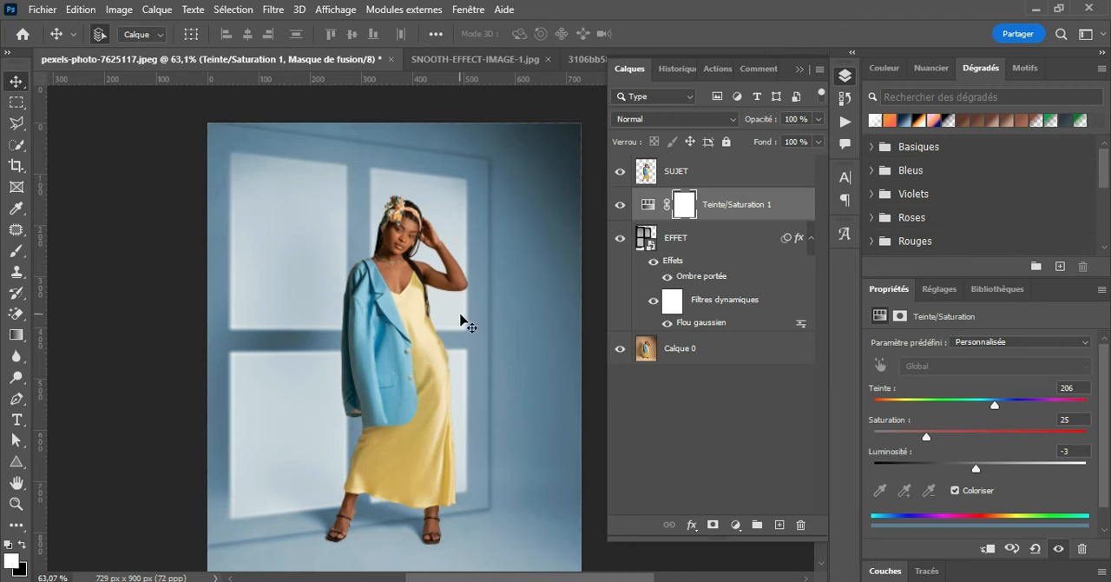
Step: Clip the Teinte/Saturation adjustment to EFFET and set its hue to 65, saturation to 100 and lightness to -10
scroll(922, 505, "down", 1)
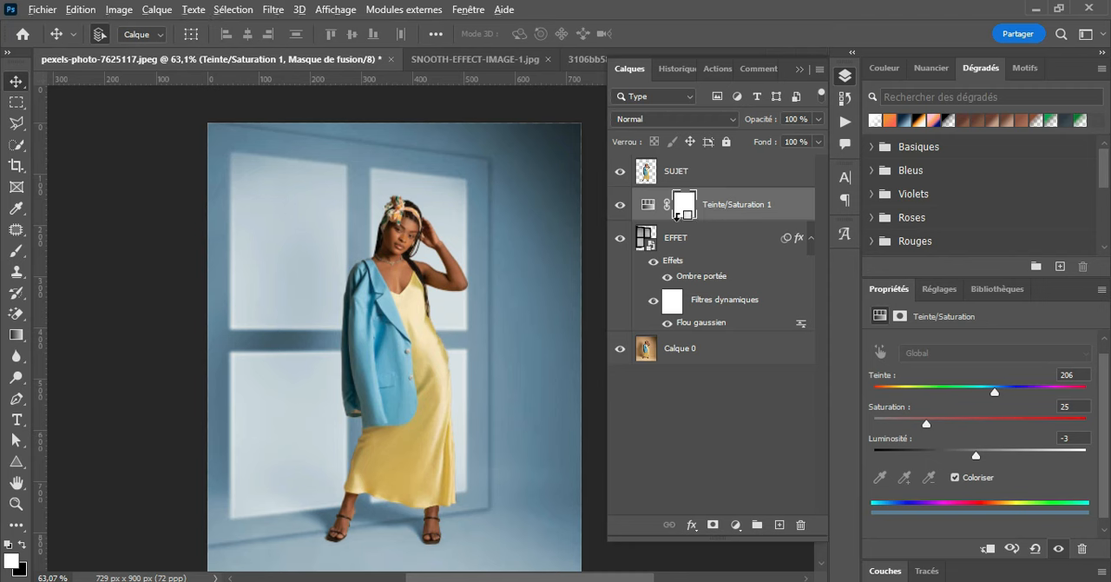
left_click(676, 215, "alt")
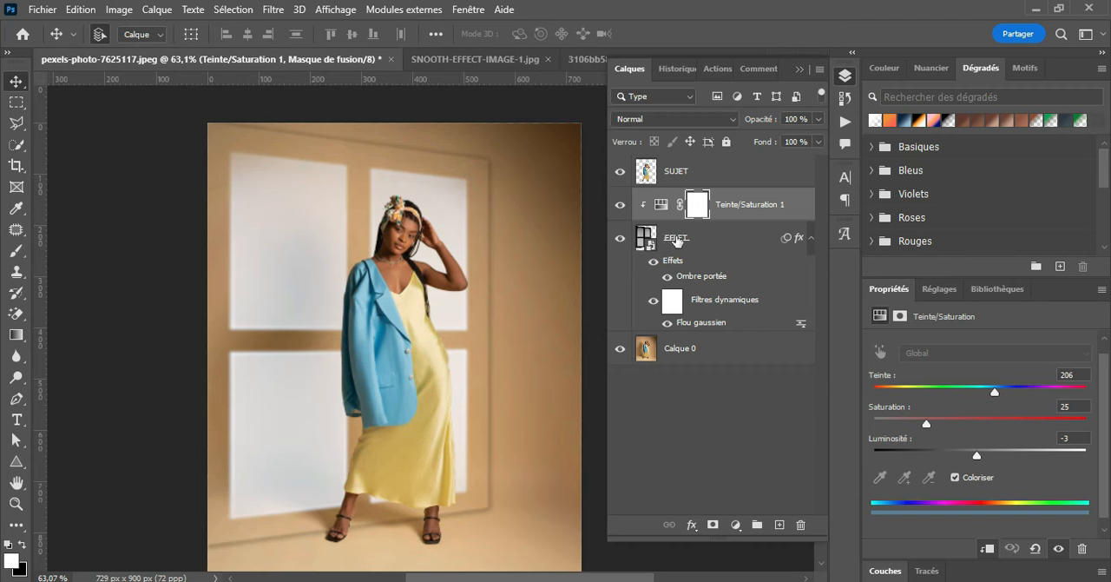
left_click_drag(993, 389, 1085, 424)
left_click_drag(974, 462, 972, 464)
left_click_drag(905, 391, 909, 391)
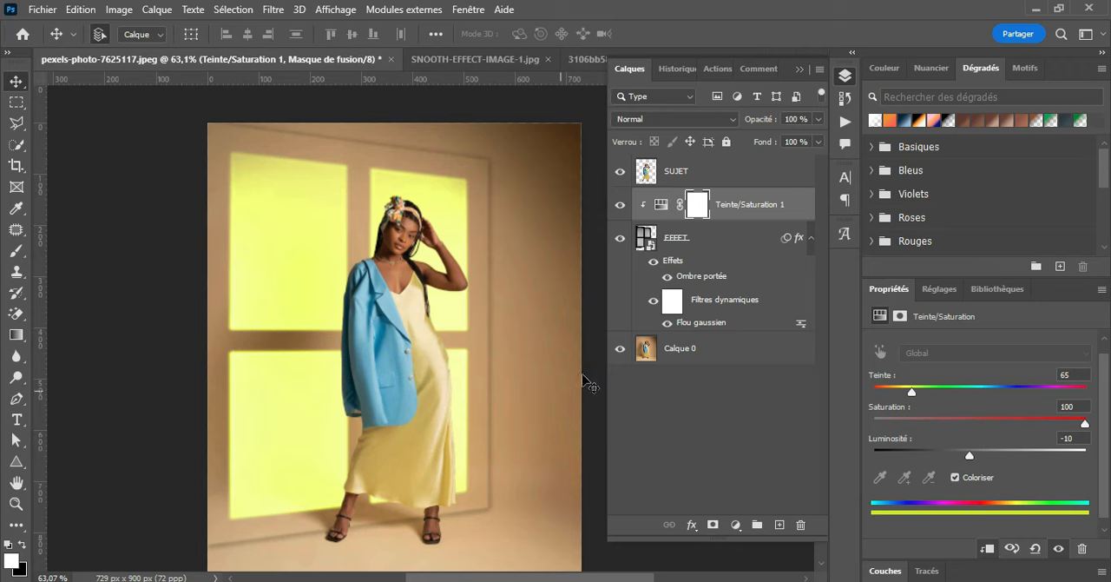
Step: Hide EFFET's drop shadow, then scale the window pattern down proportionally to about 216% and position it directly behind the woman's upper body
left_click(668, 278)
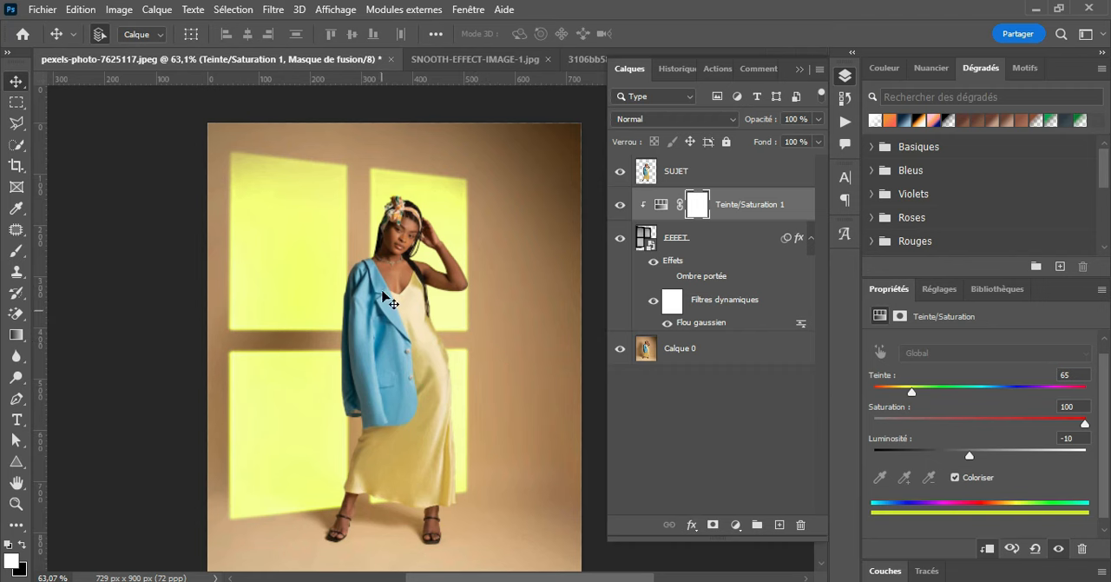
left_click(699, 242)
key("ctrl+t")
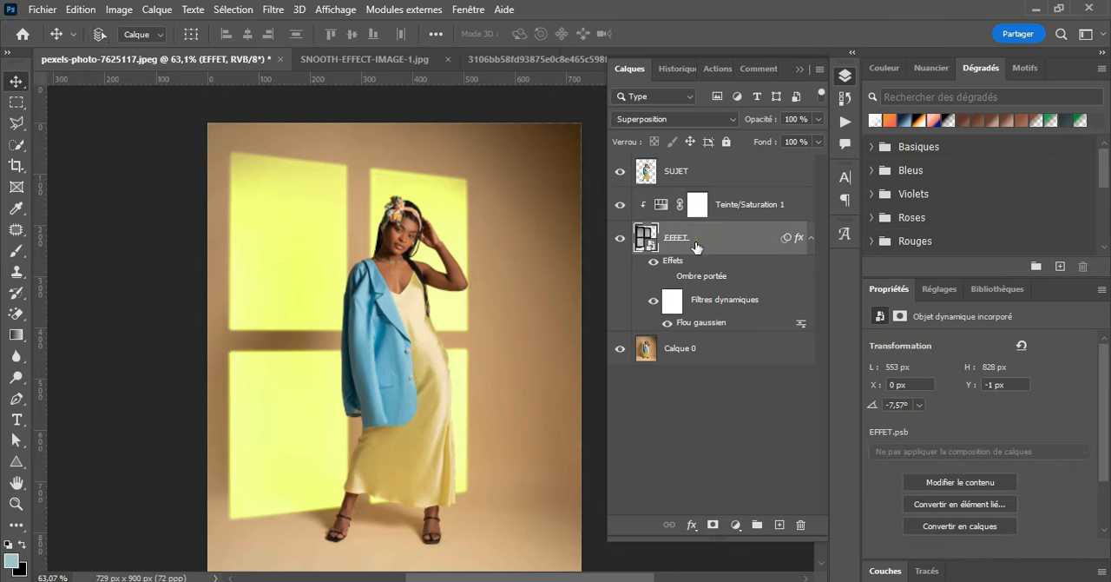
left_click(577, 257)
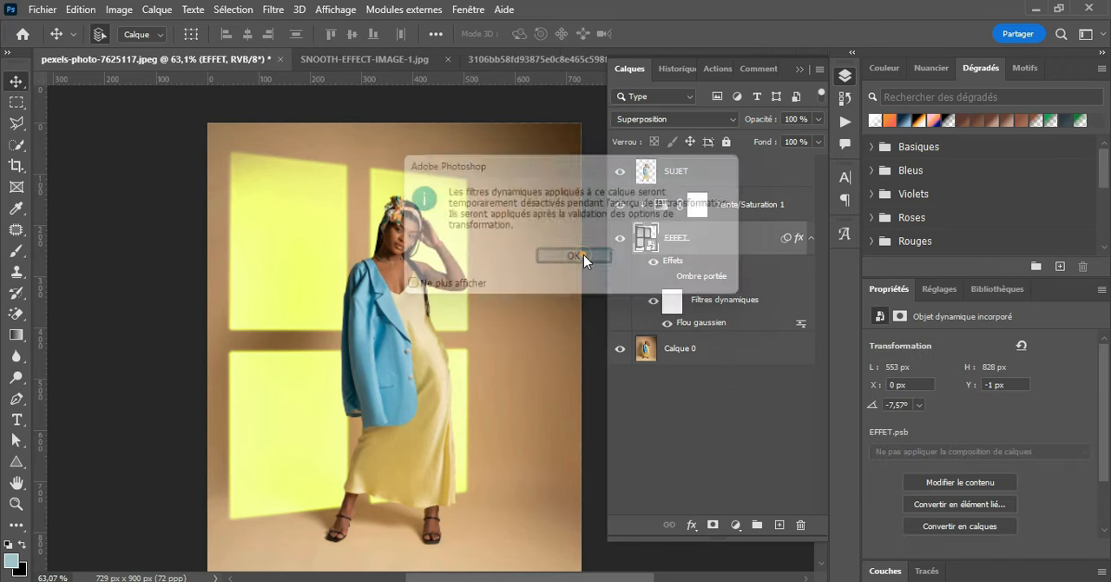
left_click_drag(283, 35, 205, 85)
left_click_drag(279, 300, 323, 269)
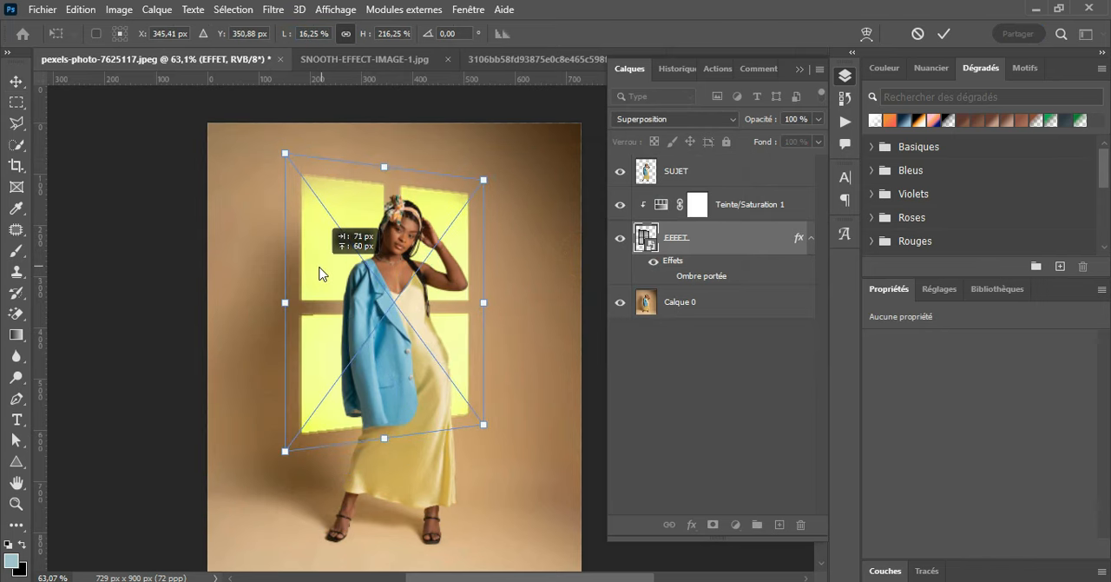
left_click(944, 33)
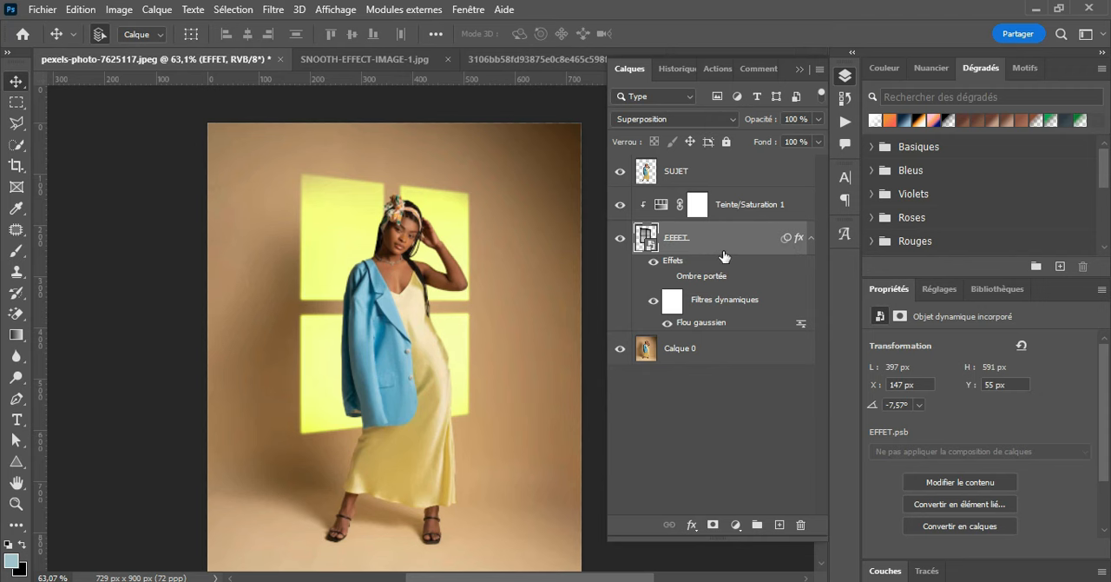
Step: Set the radius of EFFET's Gaussian blur smart filter to 7.2 pixels
double_click(707, 326)
left_click_drag(618, 384, 656, 389)
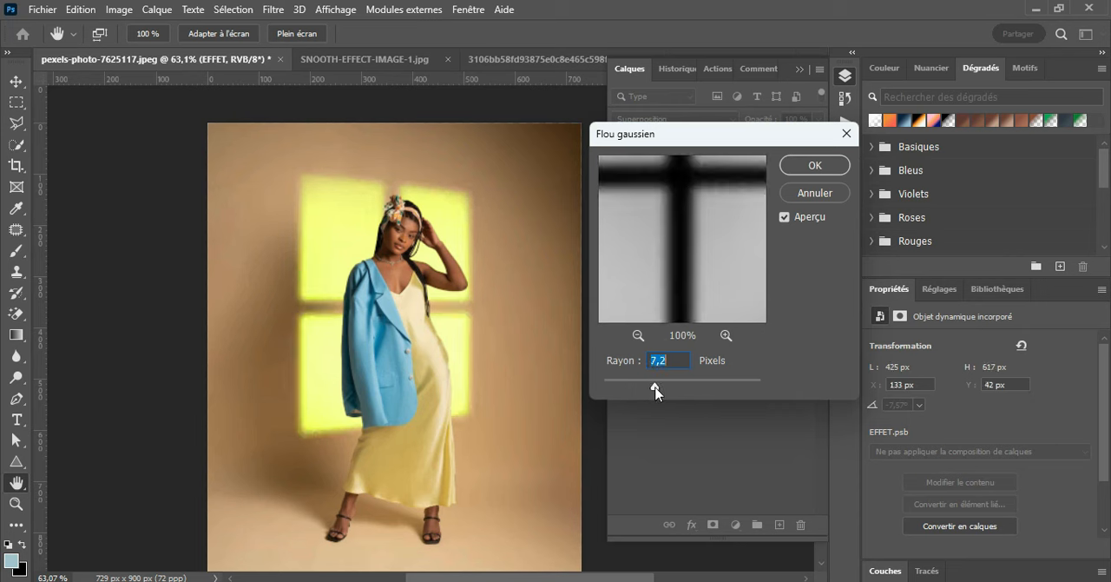
left_click(838, 170)
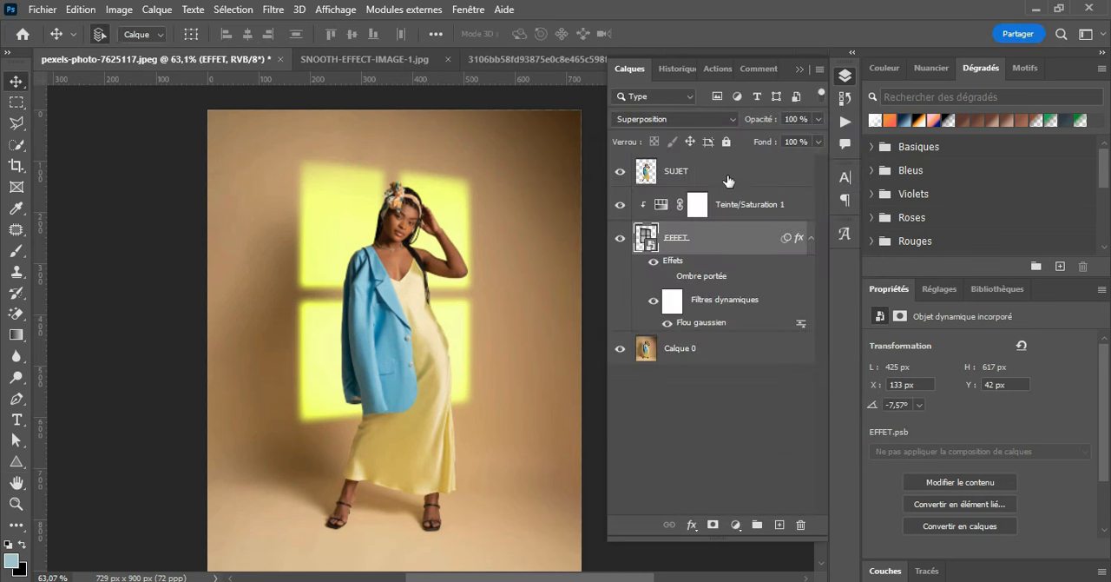
Step: Group the SUJET, Teinte/Saturation 1 and EFFET layers, and compare the photo with and without the group
left_click(713, 174)
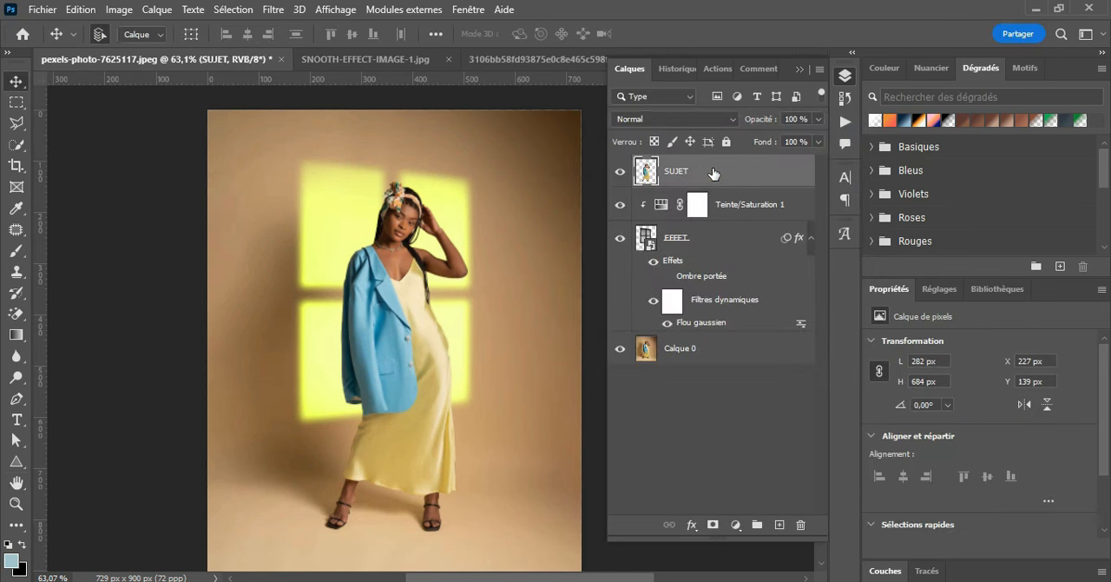
left_click(694, 242, "shift")
left_click(757, 525)
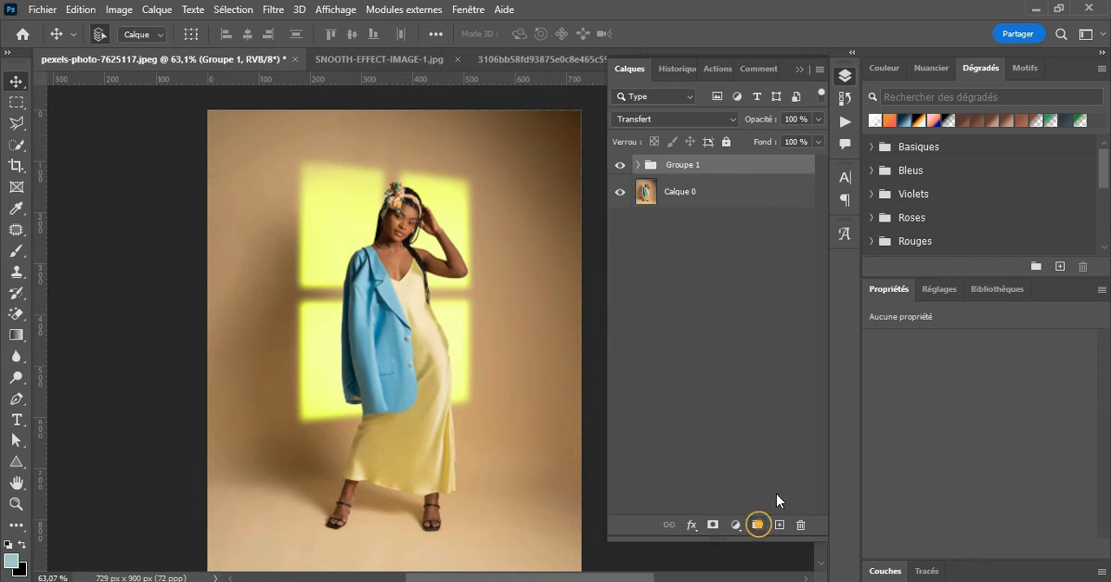
left_click(619, 164)
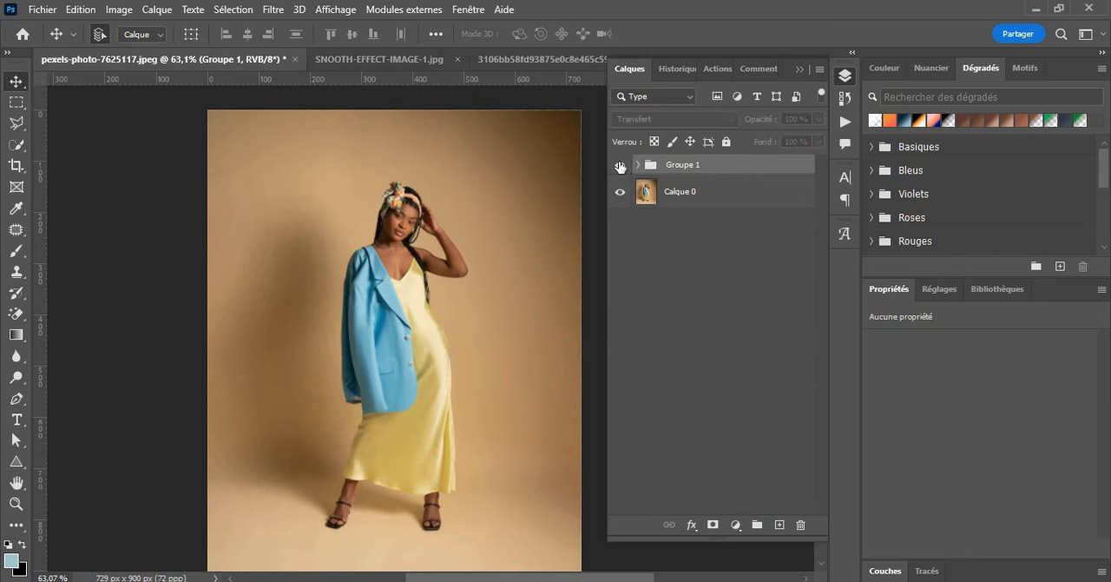
left_click(619, 164)
left_click(619, 164)
left_click(619, 164)
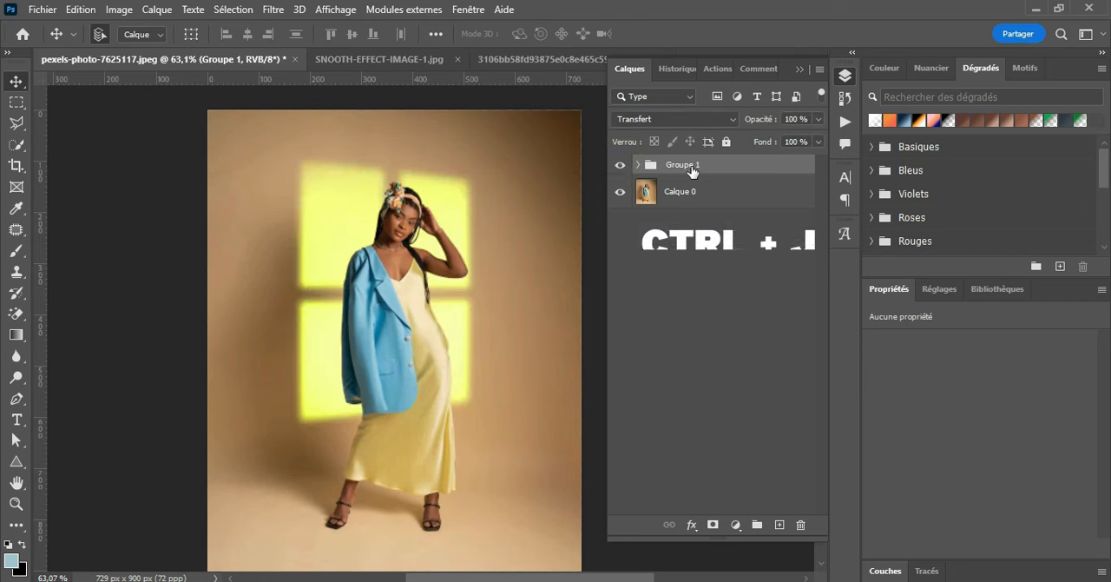
Step: Duplicate Groupe 1, hide the original group, and hide the EFFET layer inside the copy
key("ctrl+j")
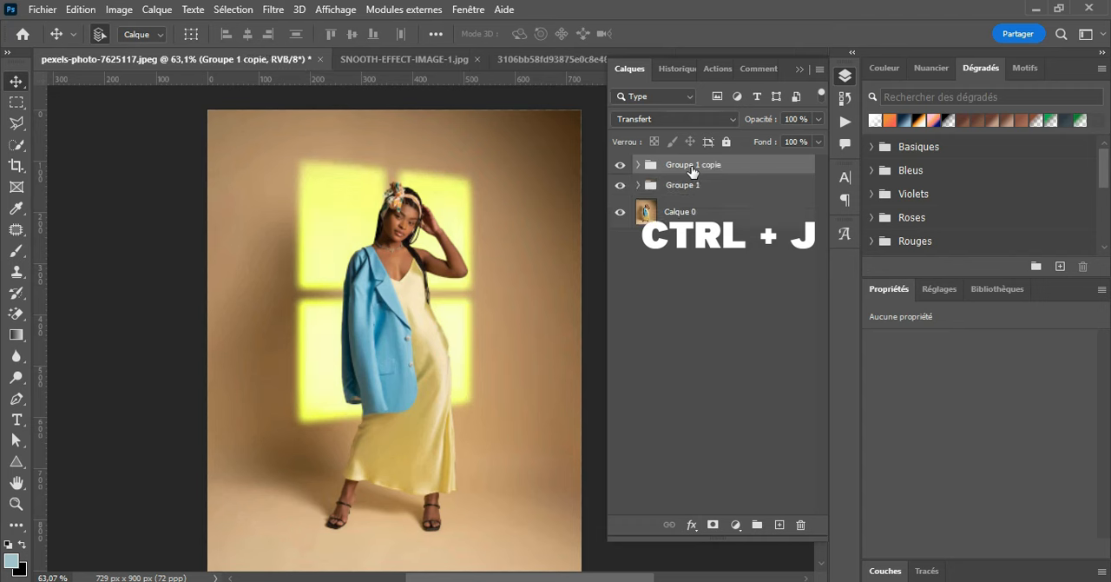
left_click(618, 188)
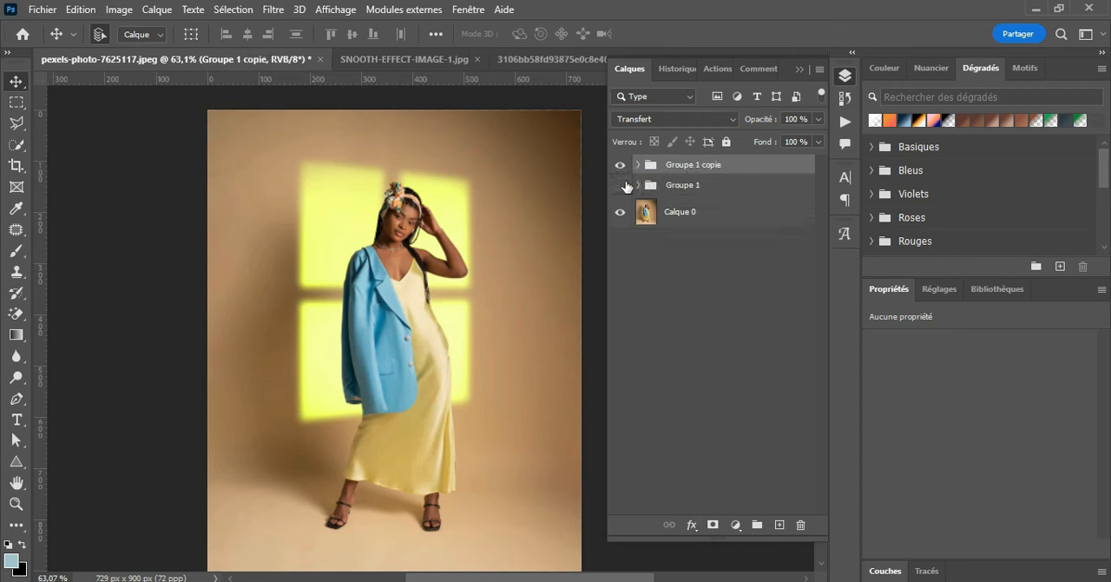
left_click(638, 164)
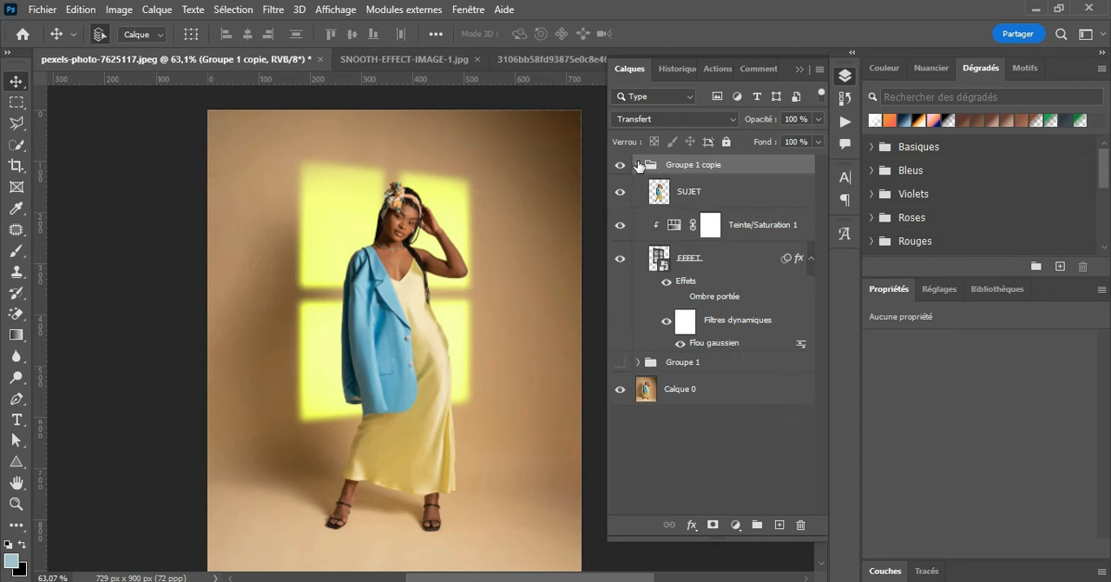
left_click(619, 262)
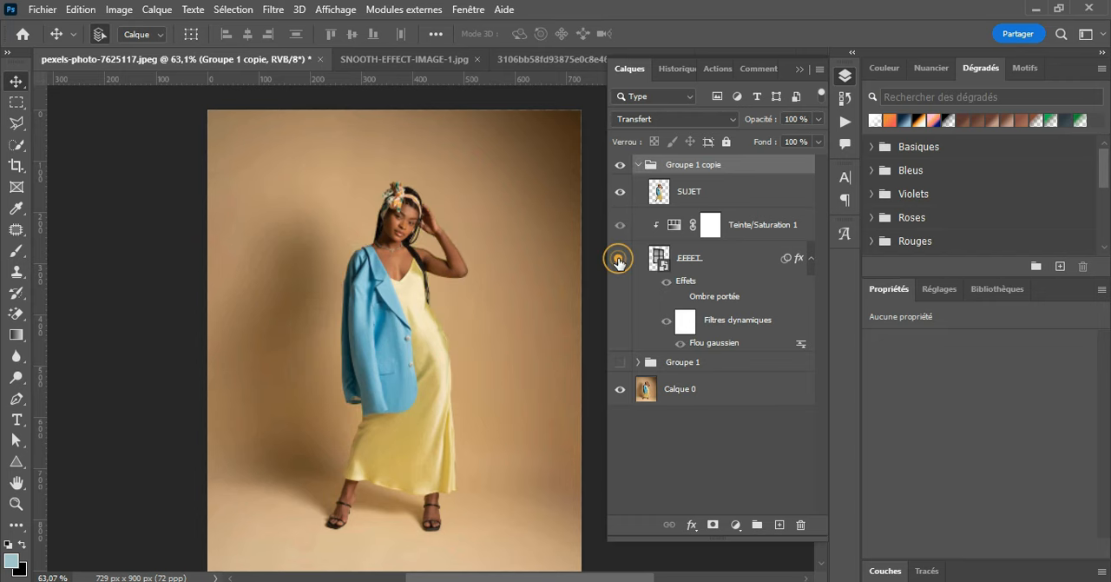
Step: Copy the curly-line pattern cell from SNOOTH-EFFECT-IMAGE-1.jpg into the photo document, over the woman
left_click(442, 59)
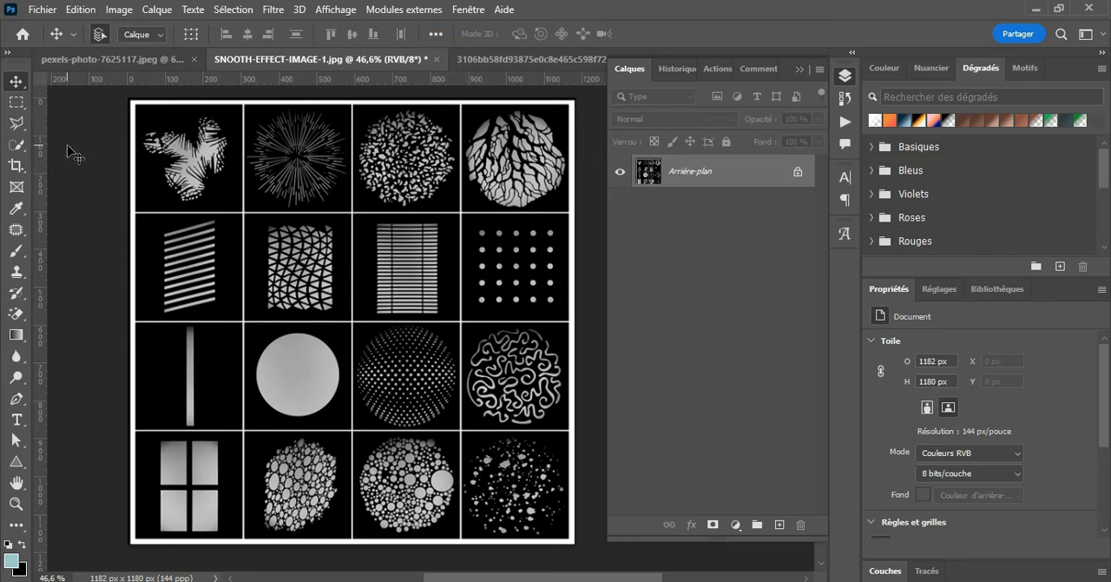
left_click(16, 102)
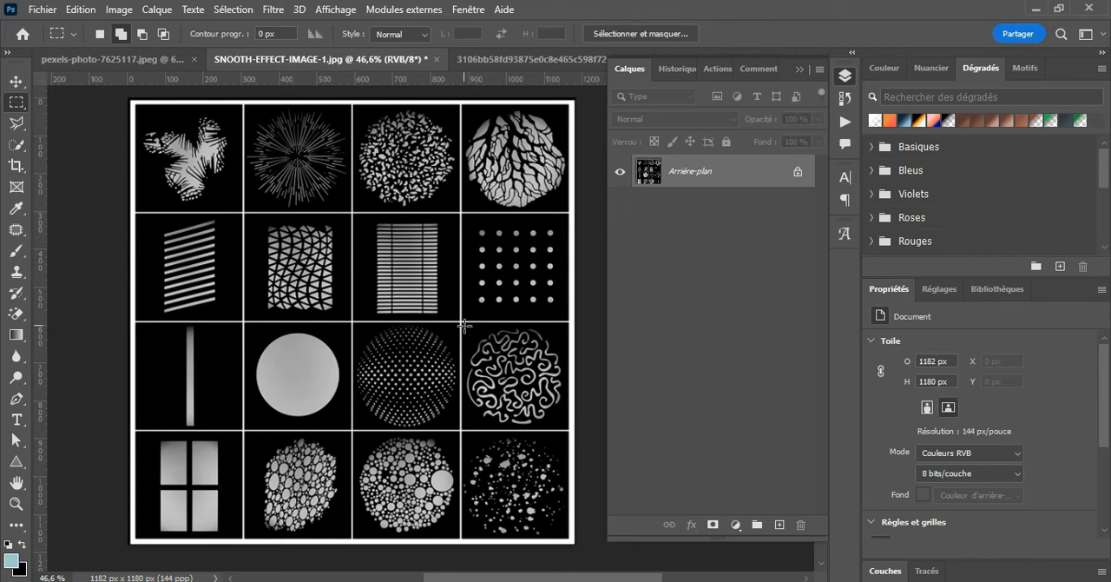
mouse_move(464, 325)
left_mouse_down()
mouse_move(560, 391)
mouse_move(566, 427)
left_mouse_up()
key("v")
mouse_move(531, 392)
left_mouse_down()
mouse_move(315, 294)
mouse_move(187, 58)
mouse_move(397, 351)
left_mouse_up()
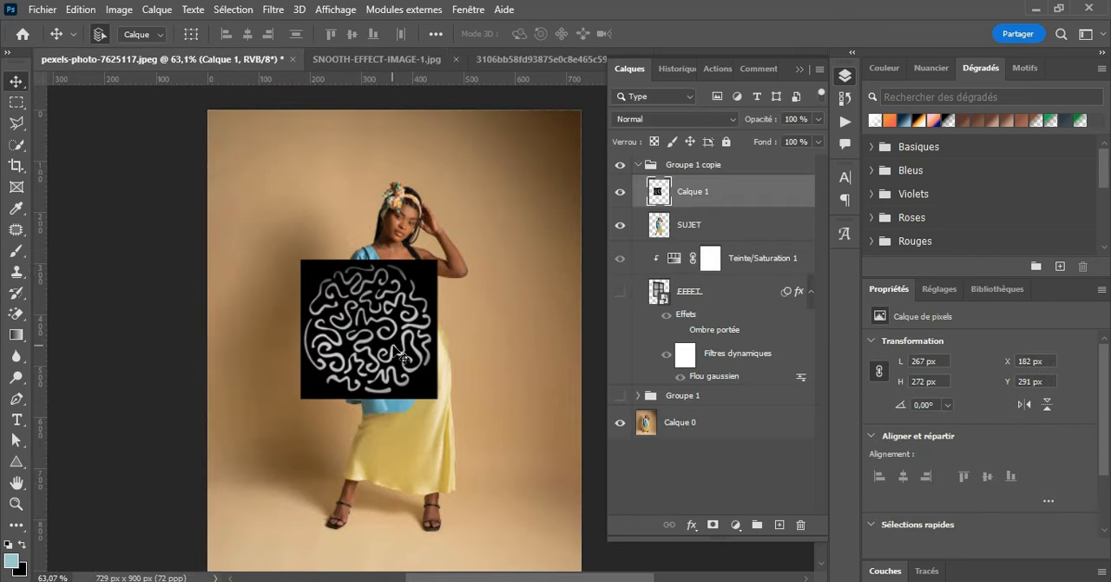
Step: Convert the curly-line pattern layer Calque 1 to a smart object and scale it to about 214 %
right_click(744, 193)
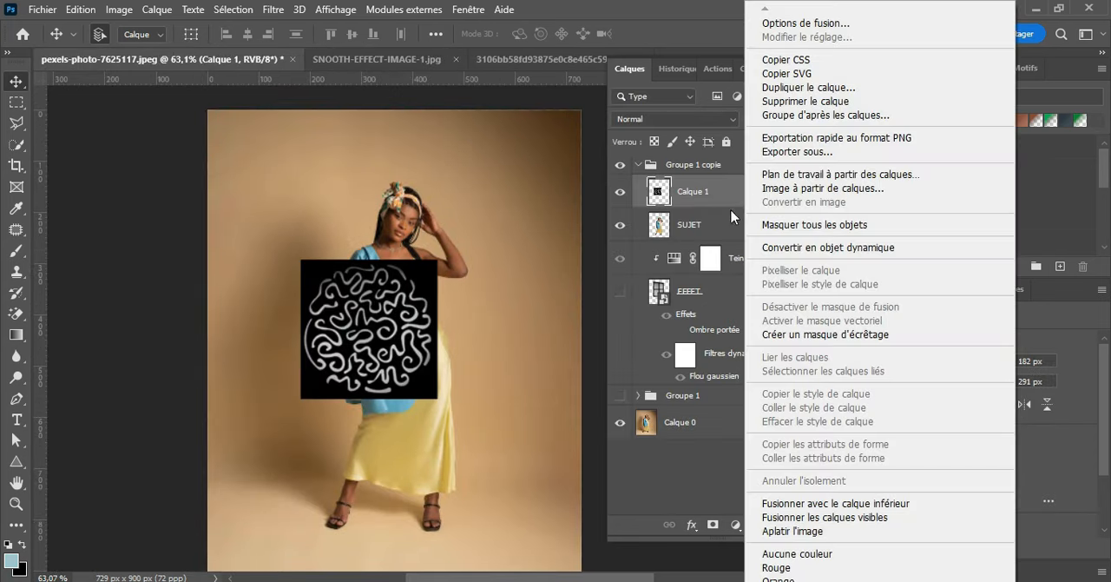
left_click(808, 247)
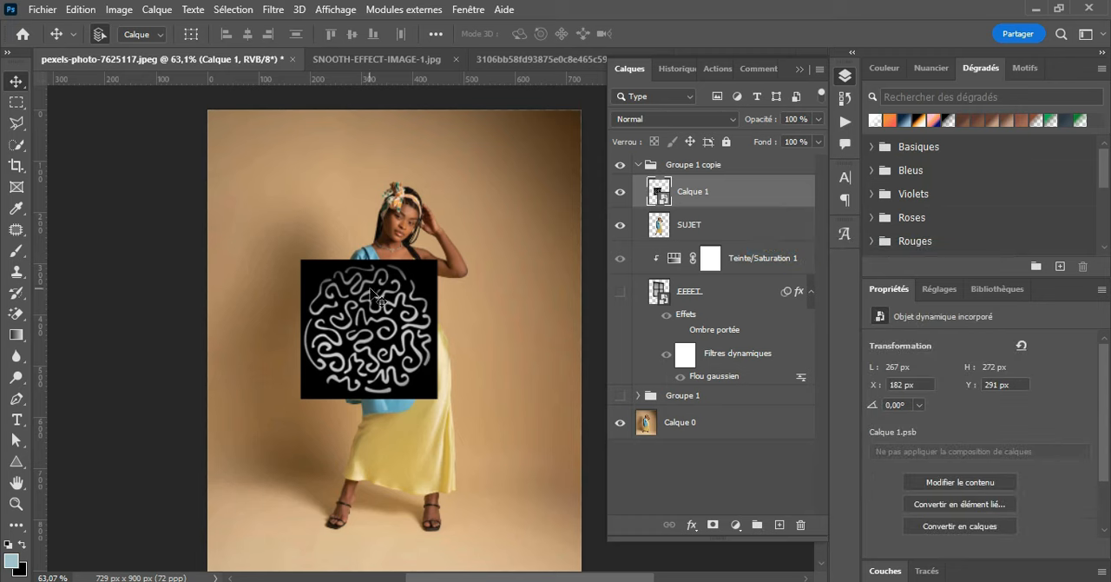
key("ctrl+t")
mouse_move(374, 398)
left_mouse_down()
mouse_move(392, 427)
mouse_move(402, 301)
mouse_move(395, 441)
left_mouse_up()
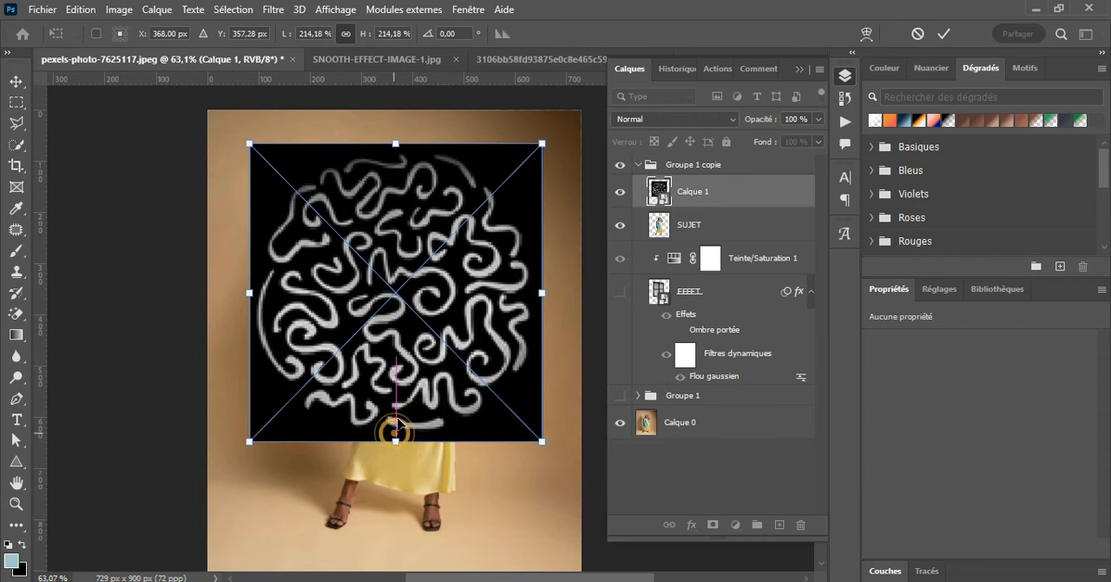
left_click(943, 35)
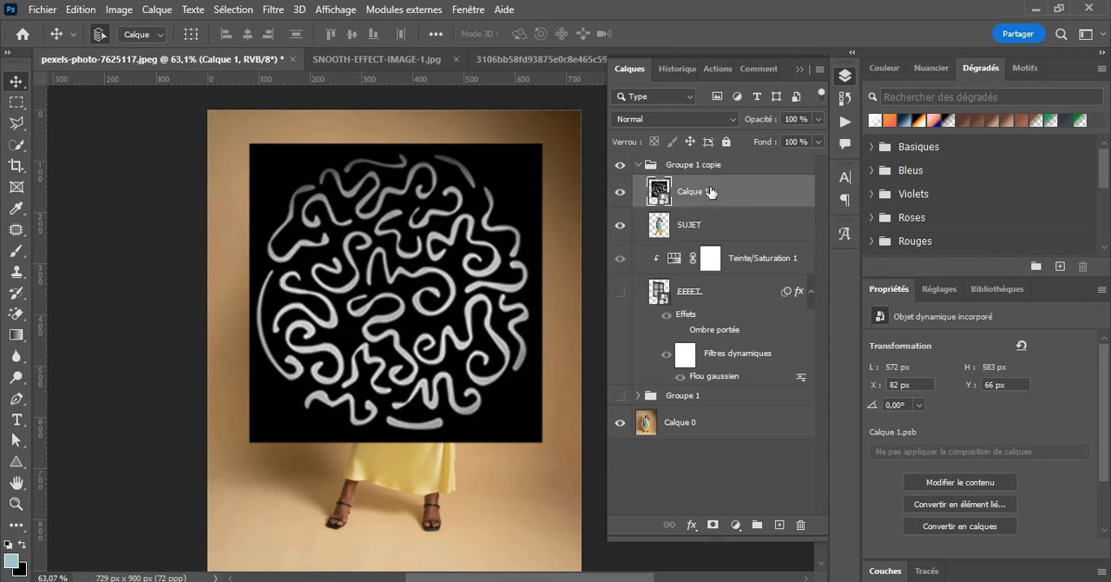
Step: Move Calque 1 directly below Teinte/Saturation 1 in Groupe 1 copie and release its clipping mask
left_click_drag(707, 191, 707, 278)
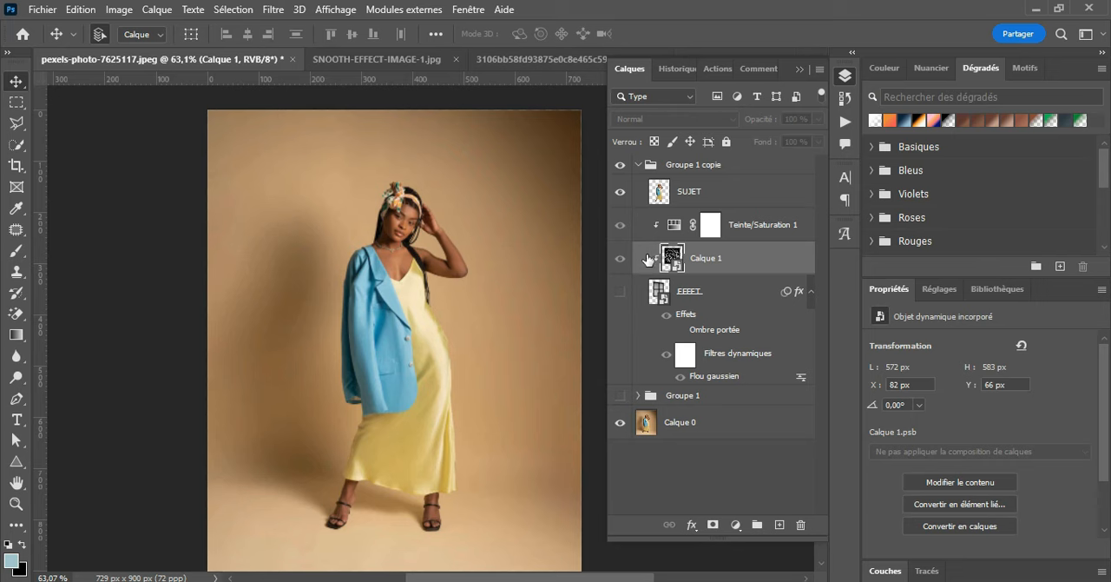
right_click(749, 265)
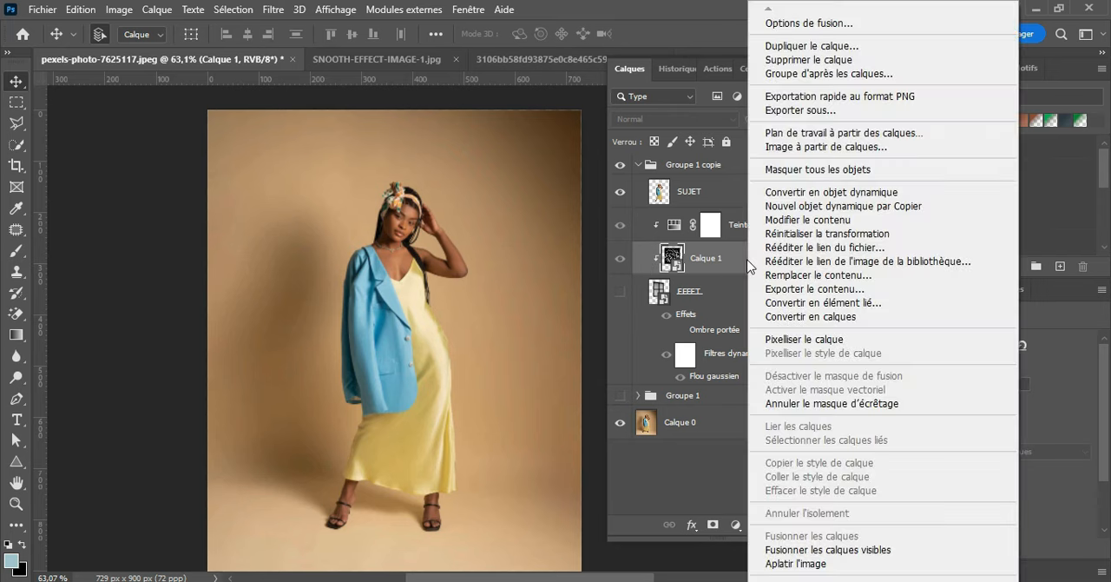
left_click(839, 403)
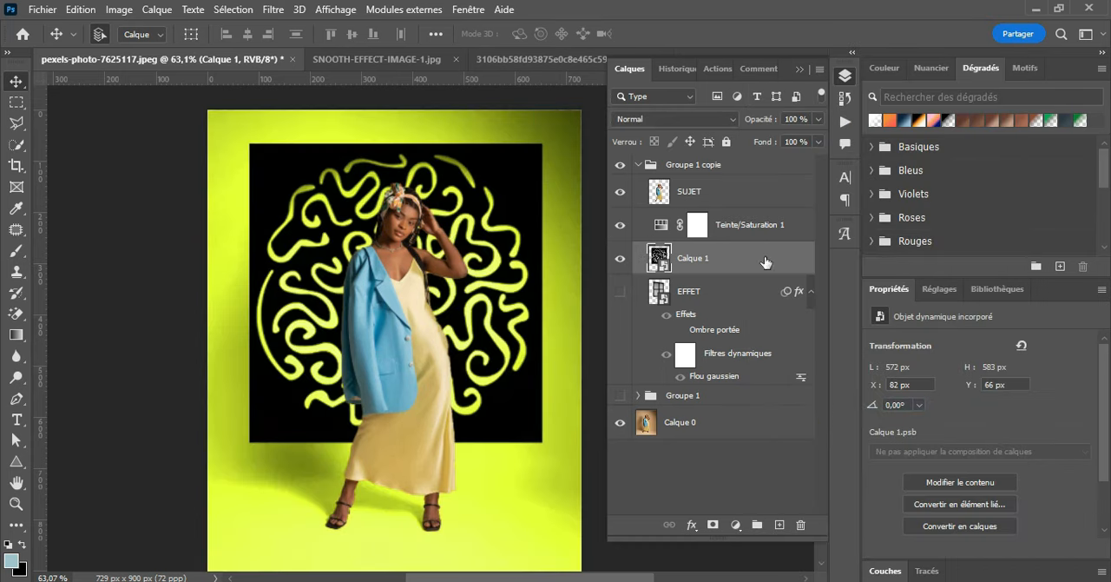
Step: Clip the Teinte/Saturation 1 adjustment to Calque 1 and compare the pattern with and without it
left_click(725, 228)
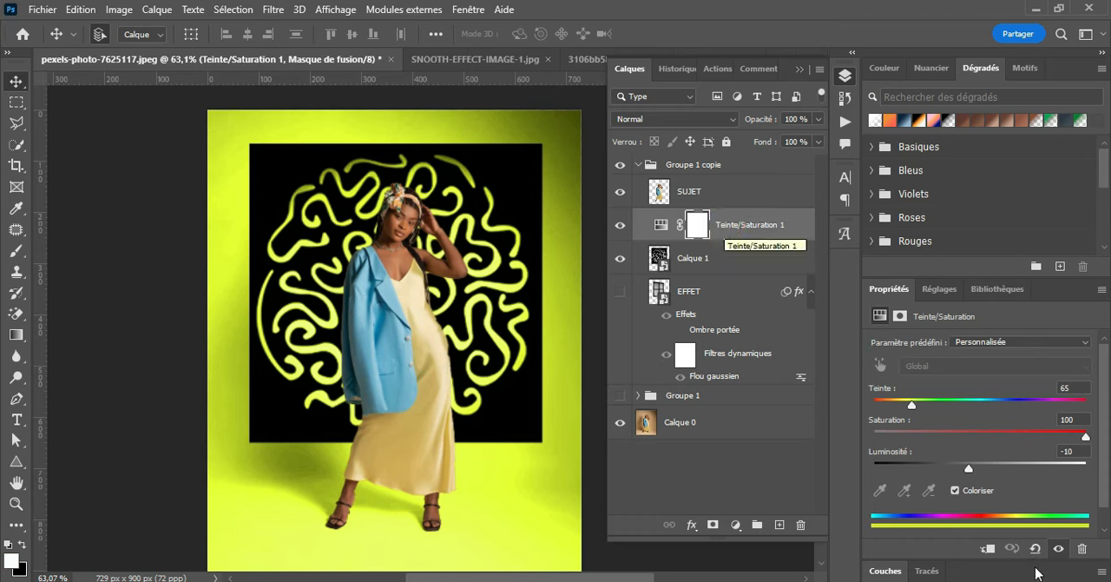
left_click(983, 549)
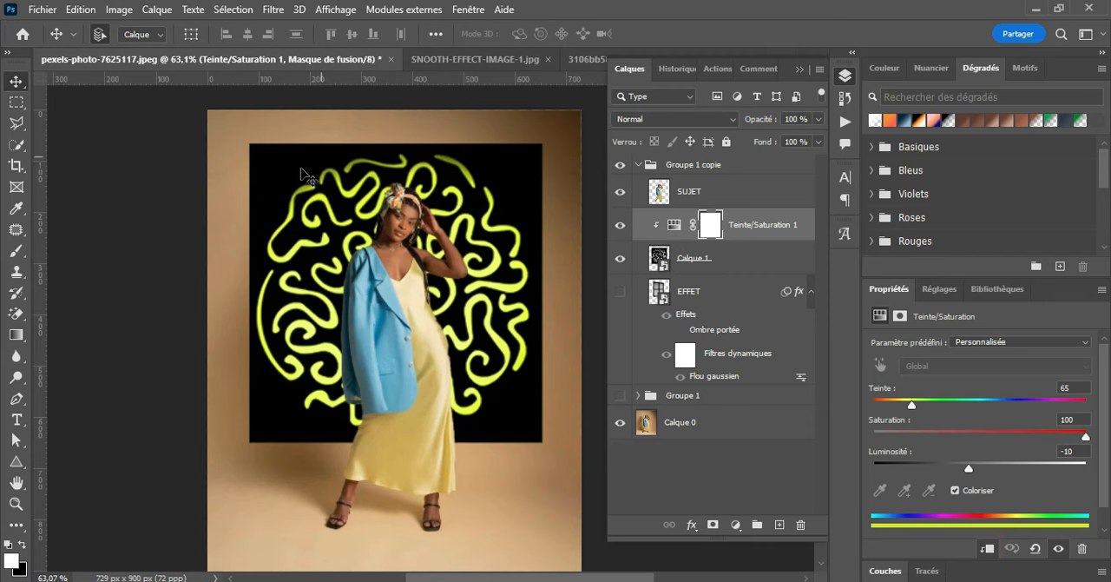
left_click(619, 225)
left_click(619, 224)
left_click(619, 223)
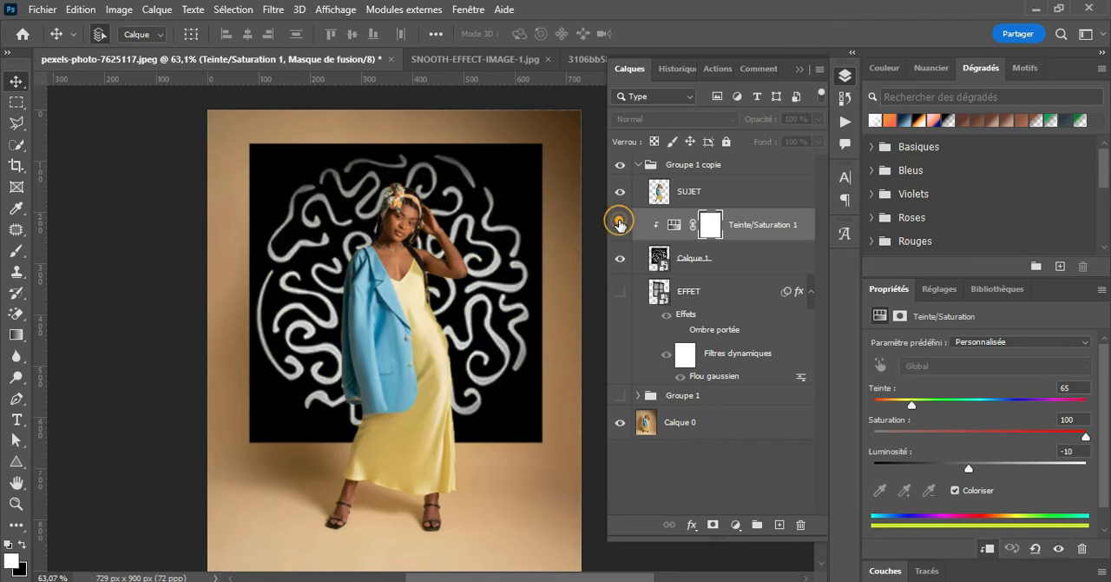
left_click(619, 224)
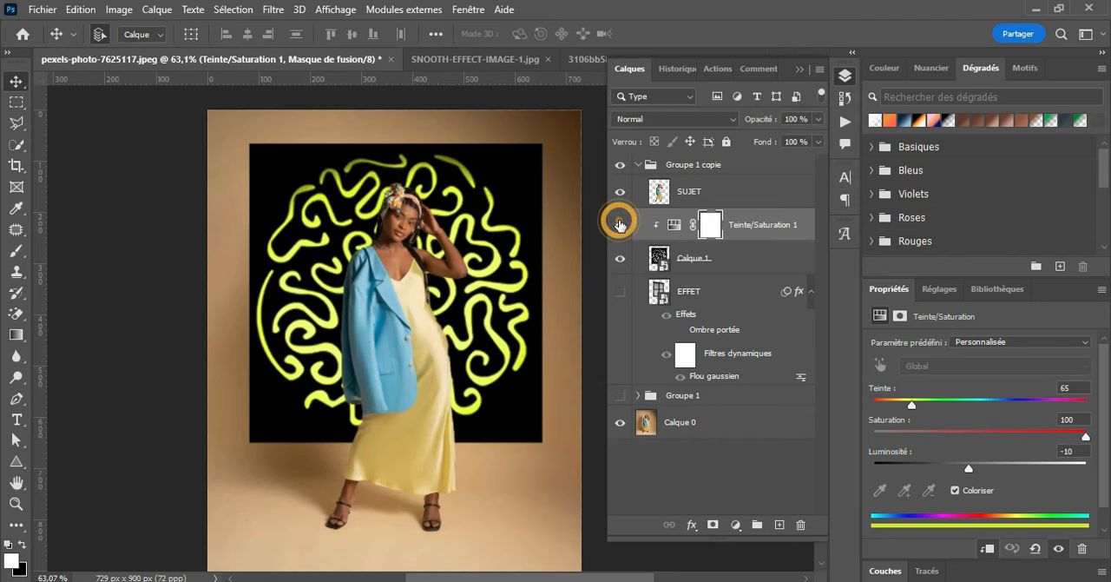
Step: Set the blend mode of Calque 1 to Superposition
left_click(696, 260)
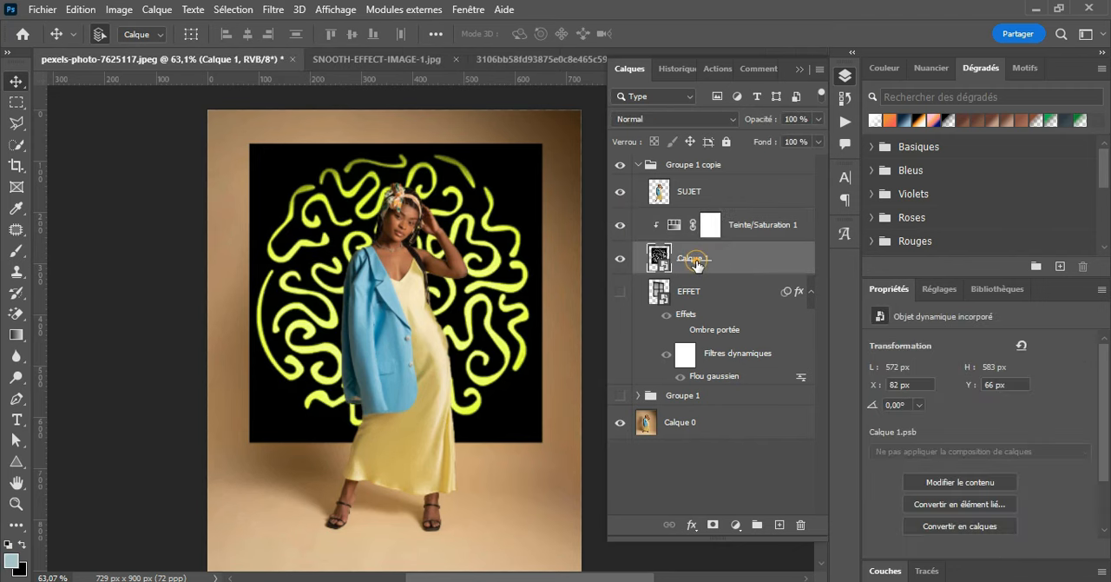
left_click(686, 120)
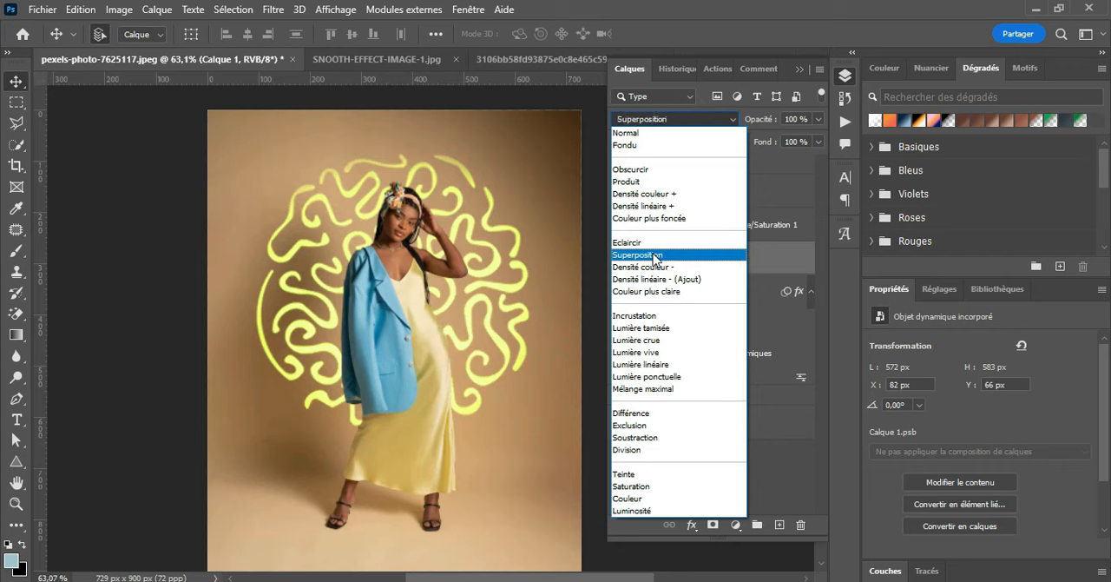
left_click(653, 256)
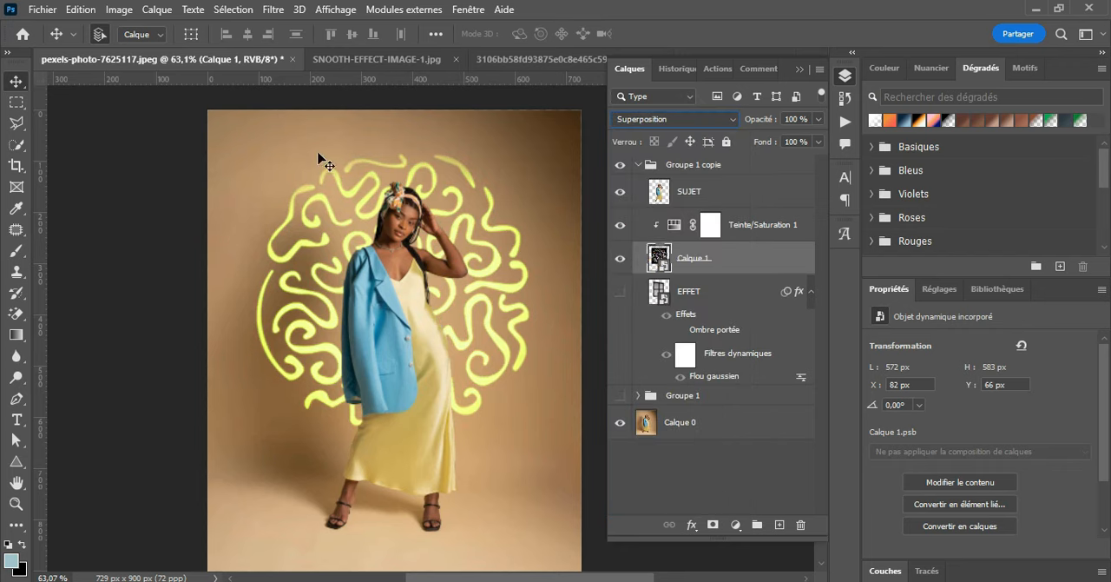
Step: Apply a Gaussian blur with a 7.2 pixel radius to the curly-line pattern on Calque 1
left_click(273, 9)
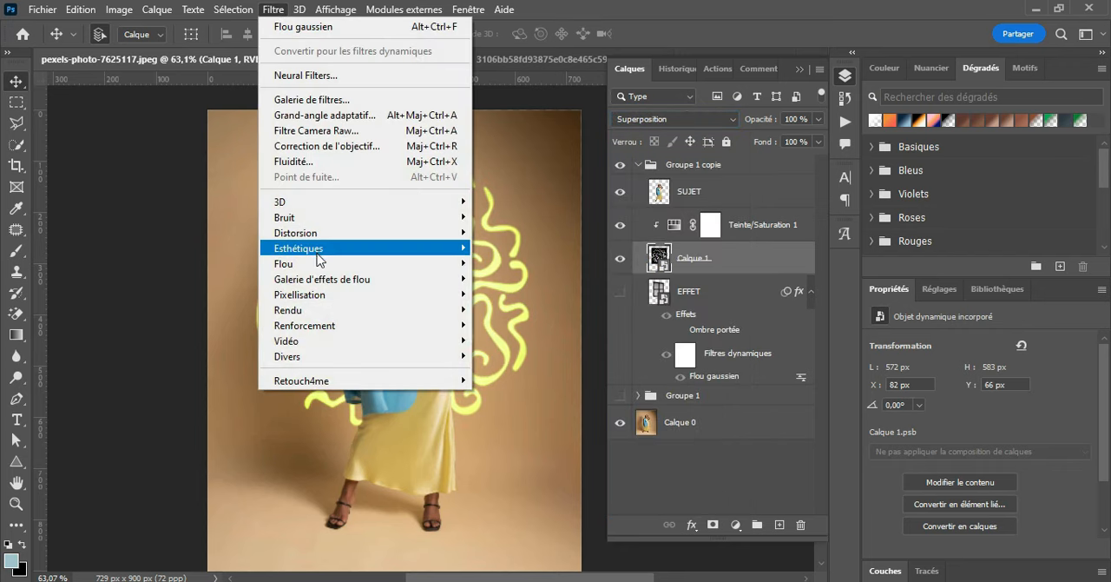
mouse_move(395, 266)
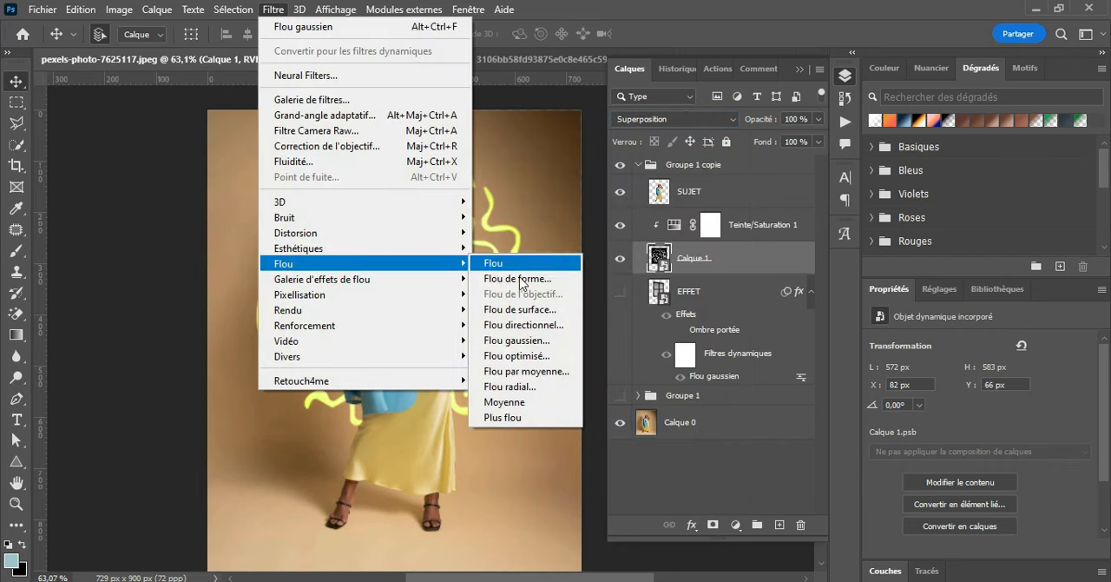
left_click(525, 339)
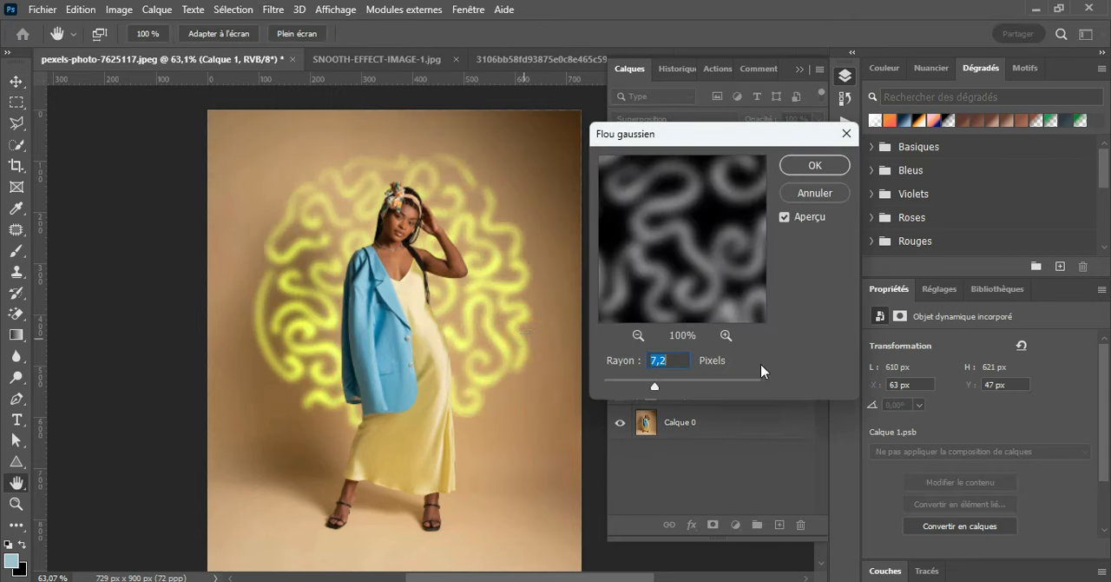
left_click(835, 167)
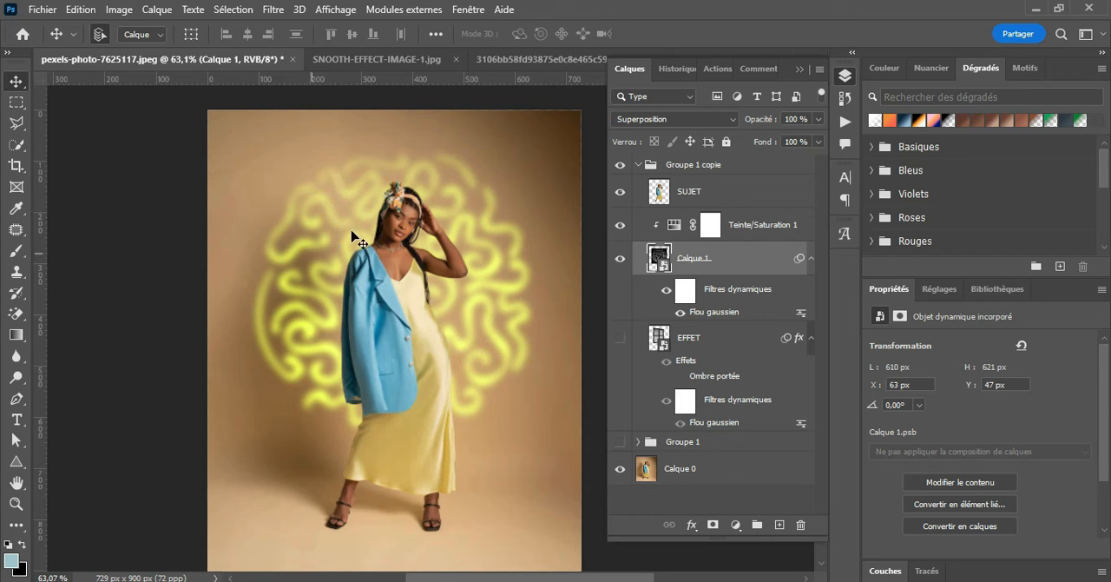
Step: Collapse Groupe 1 copie and compare the photo with and without the curly-line effect
left_click(640, 165)
left_click(621, 165)
left_click(621, 165)
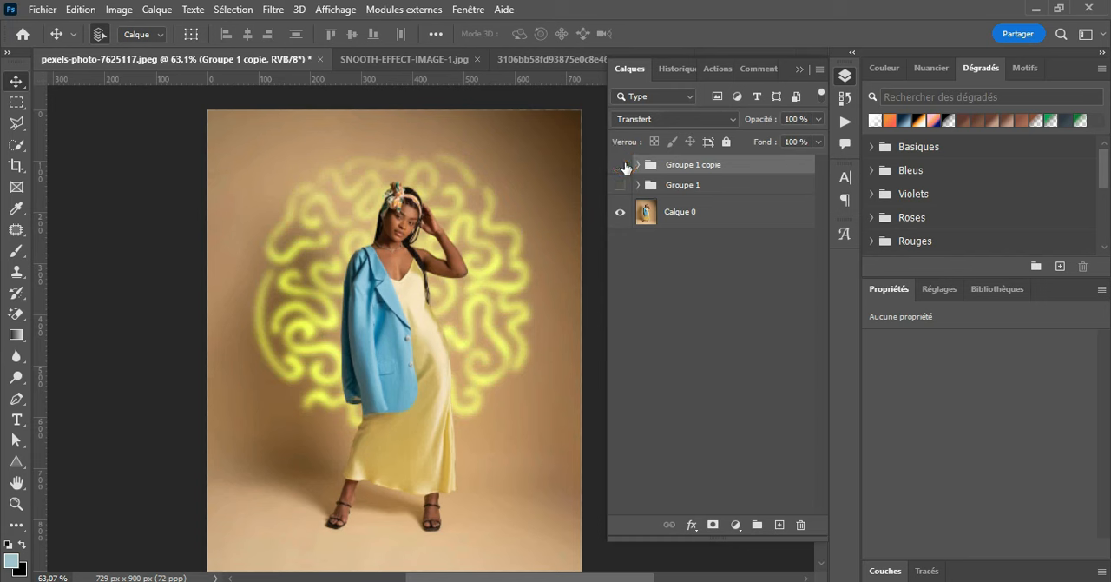
left_click(621, 165)
left_click(621, 165)
left_click(799, 69)
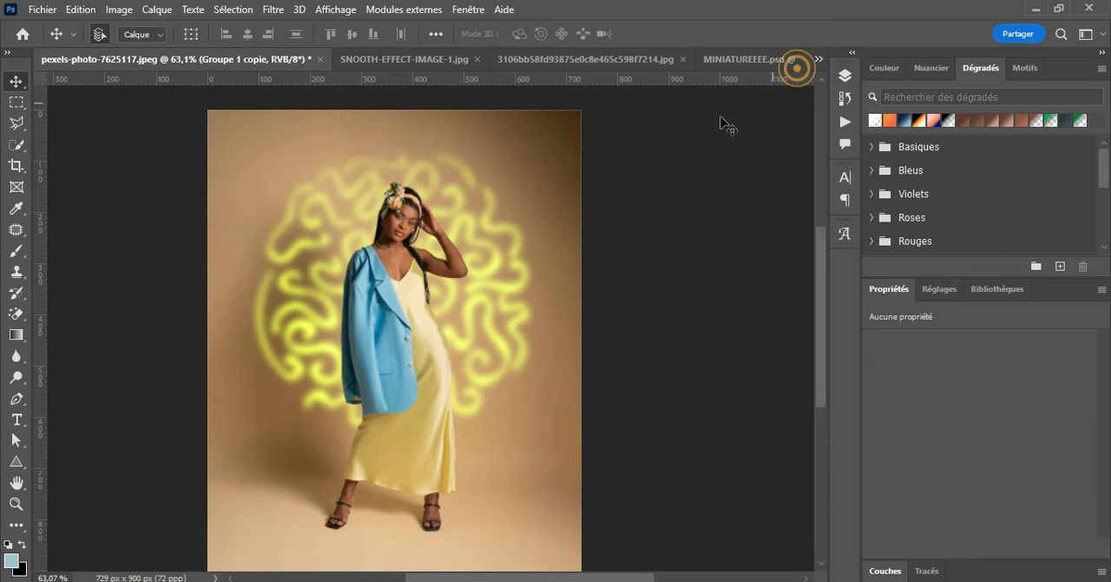
Step: In the red-dress photo document, widen the canvas on both sides to 831 × 1148 px with the Crop tool and fill the added areas
left_click(543, 59)
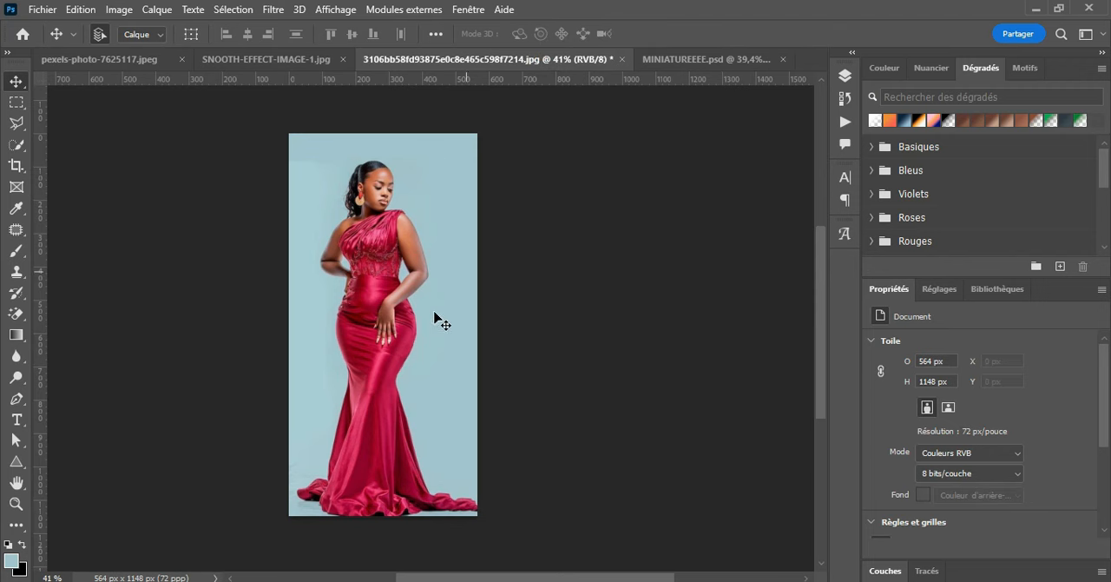
left_click(16, 165)
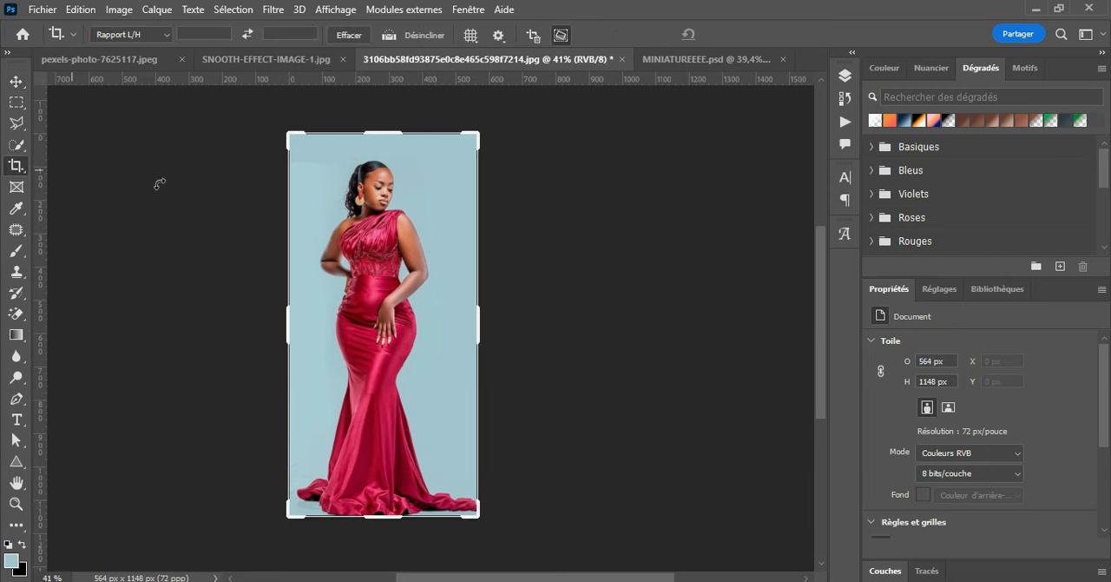
left_click_drag(284, 317, 268, 316)
left_click_drag(496, 334, 518, 338)
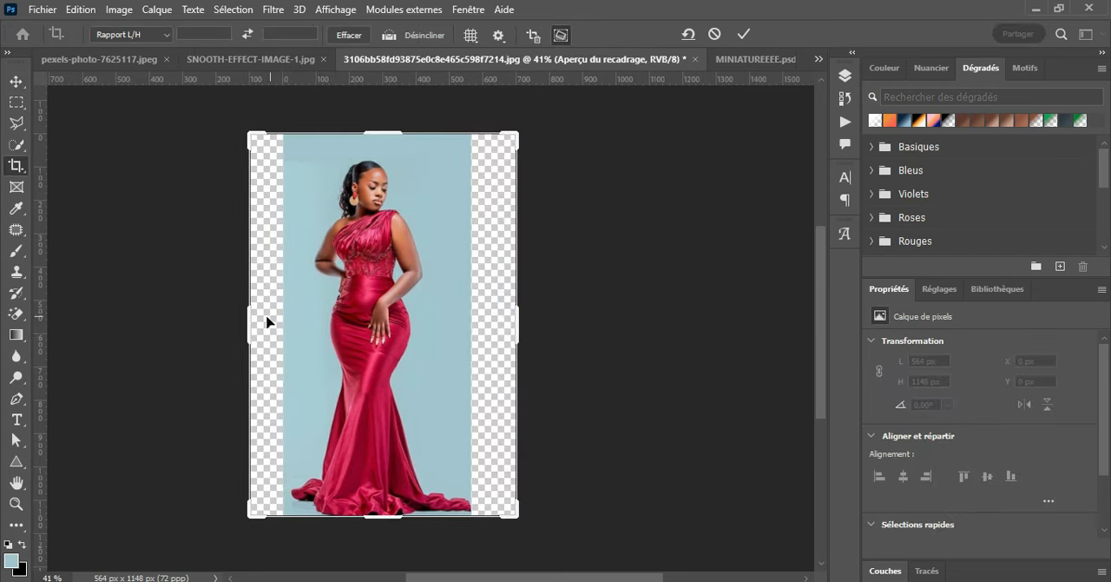
left_click_drag(245, 317, 240, 325)
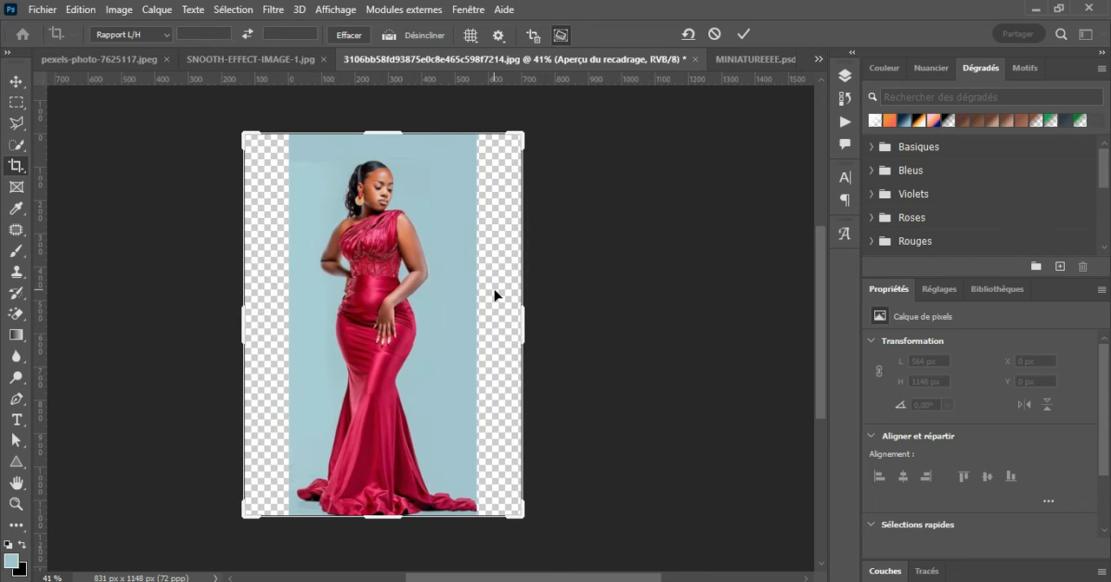
left_click(564, 36)
left_click(739, 35)
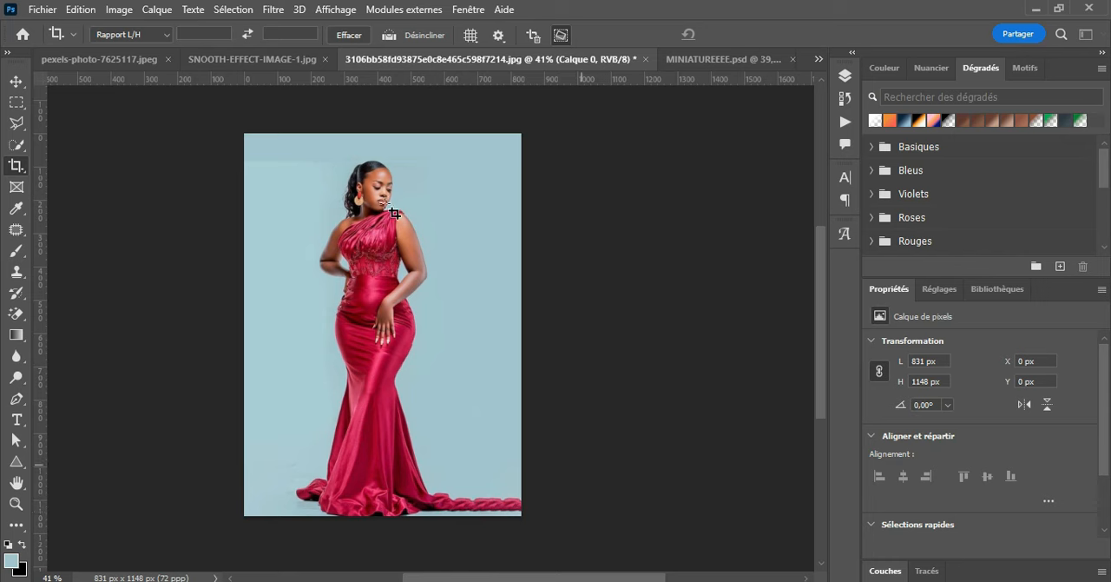
Step: Select the woman in the red dress as subject and copy her to a new layer above Calque 0
left_click(17, 81)
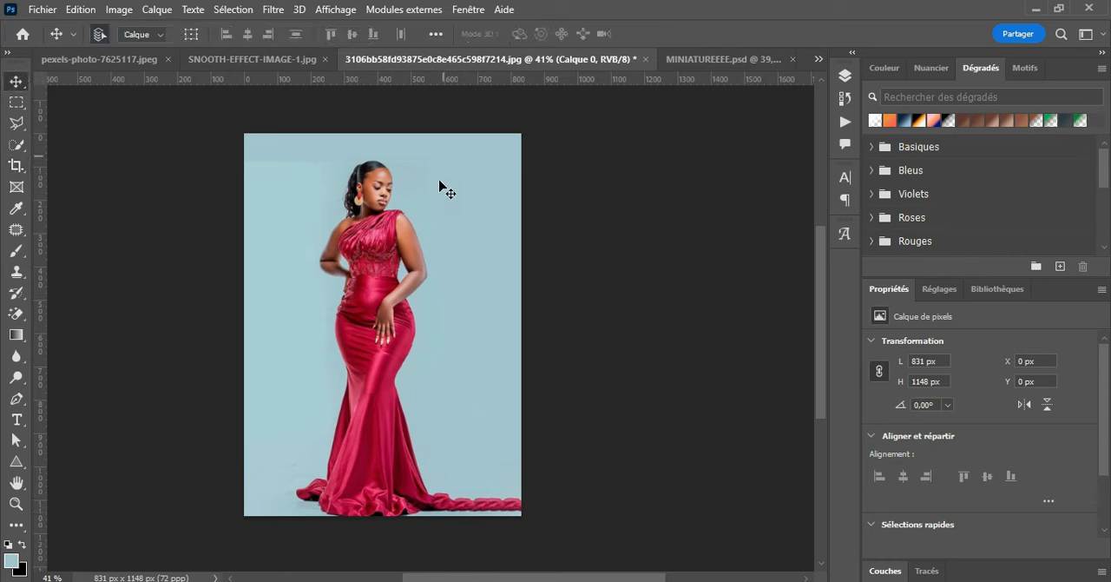
left_click(843, 78)
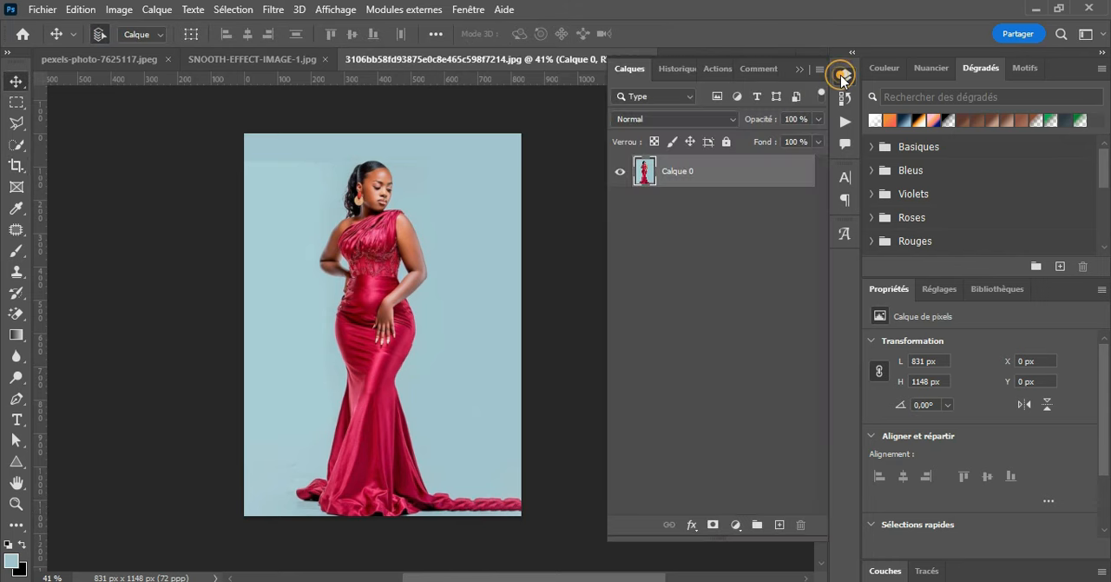
left_click(233, 10)
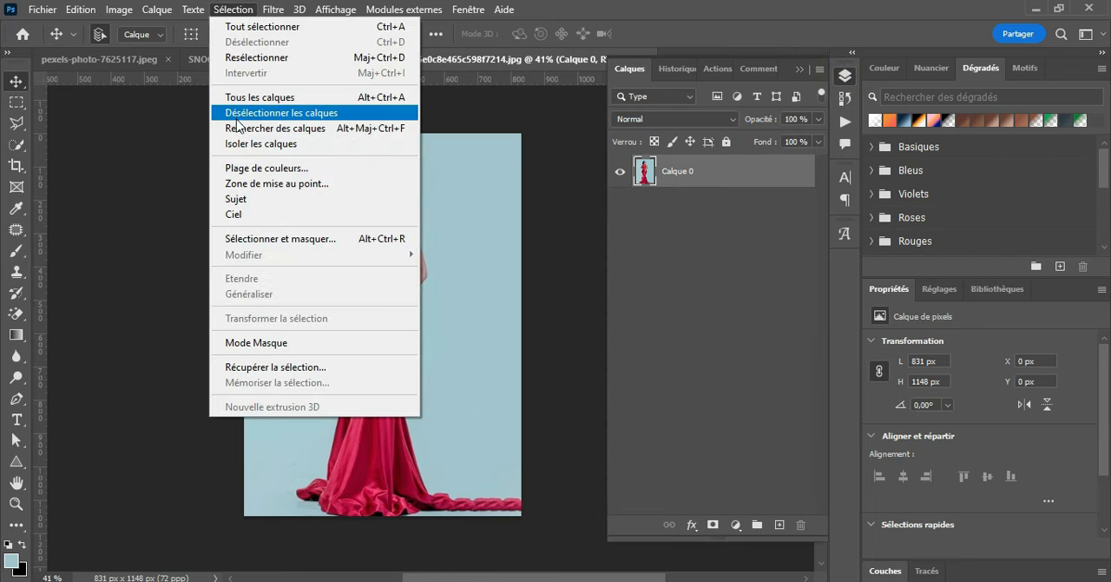
left_click(287, 205)
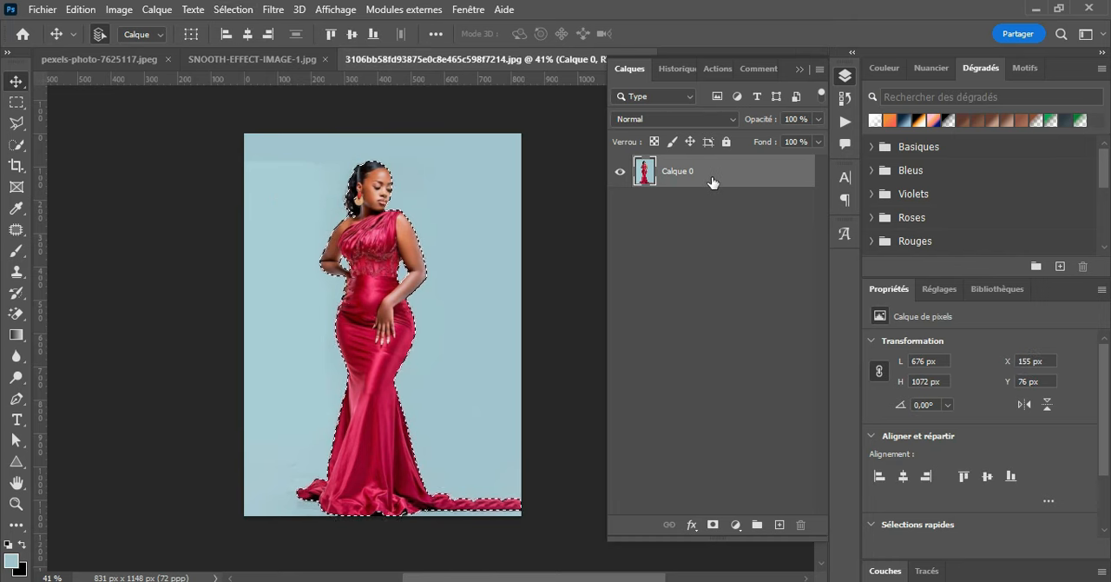
key("ctrl+j")
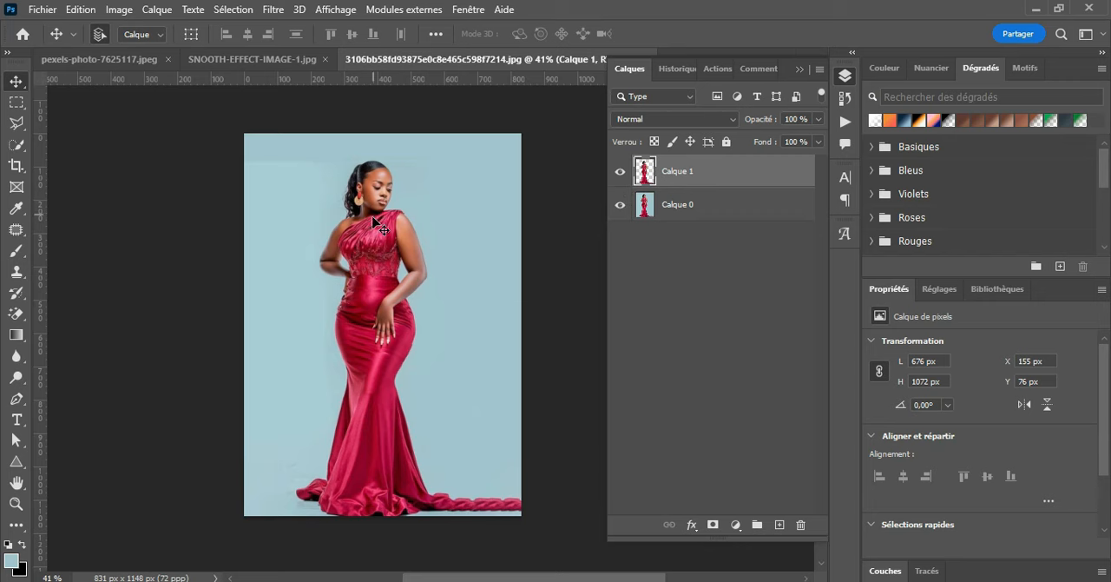
left_click(804, 68)
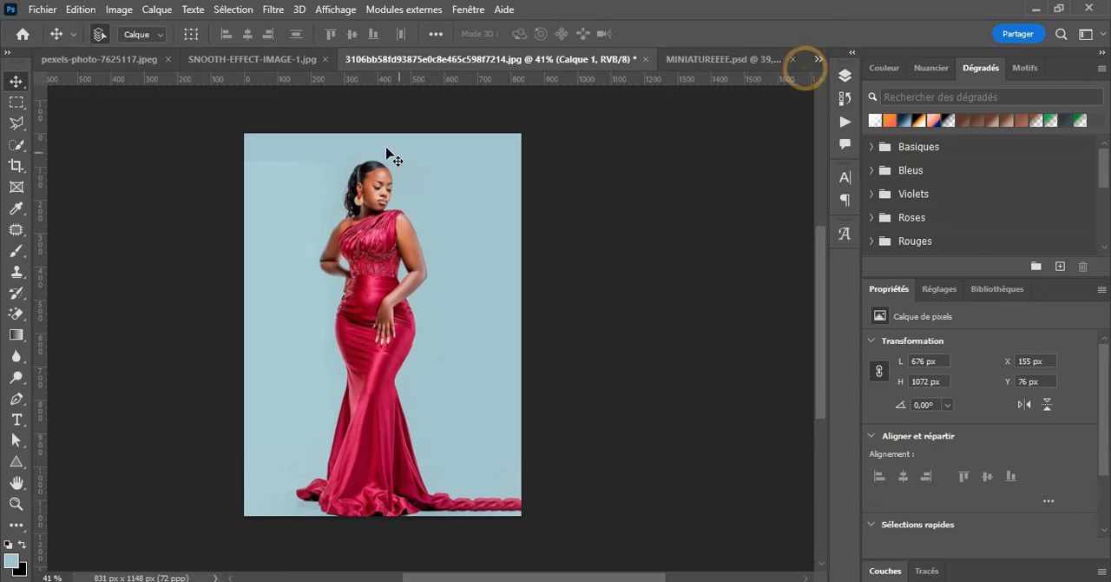
Step: Copy the dotted-sphere pattern from SNOOTH-EFFECT-IMAGE-1.jpg into the red-dress photo document, over the woman's upper body
left_click(288, 59)
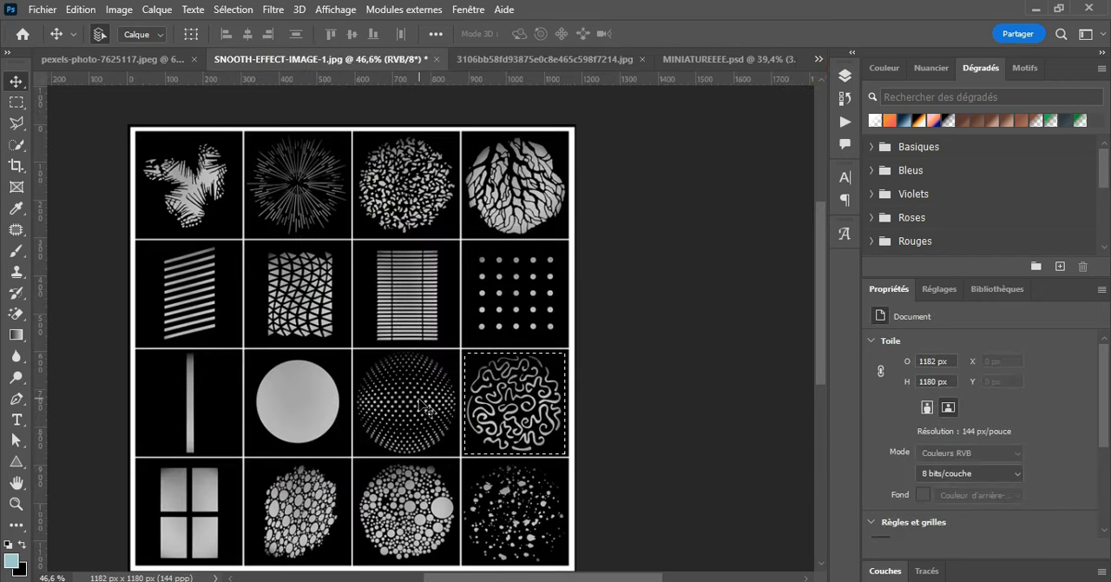
key("ctrl+d")
left_click(18, 103)
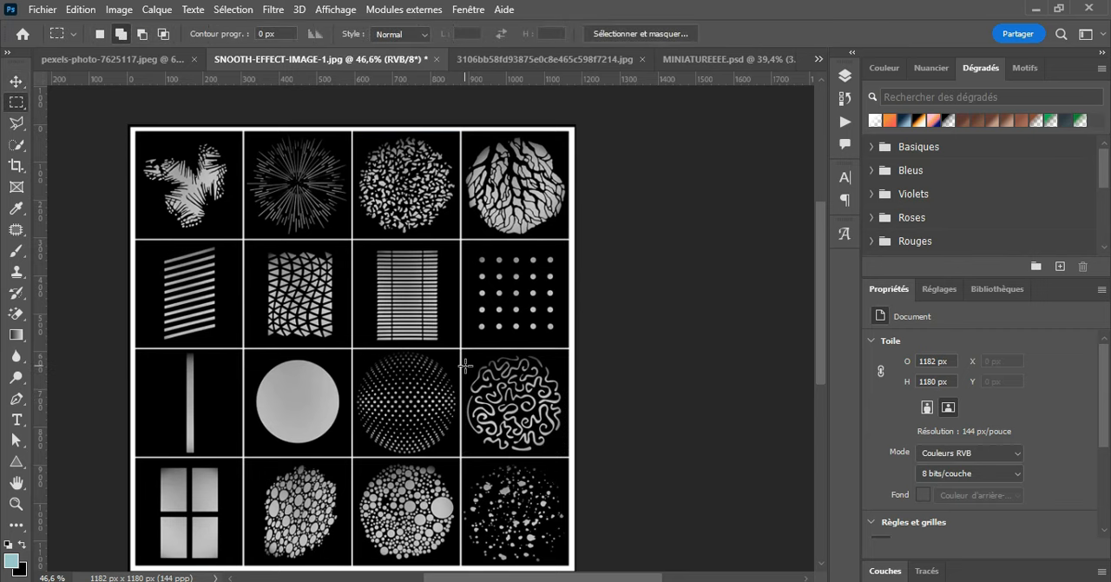
scroll(466, 365, "down", 1)
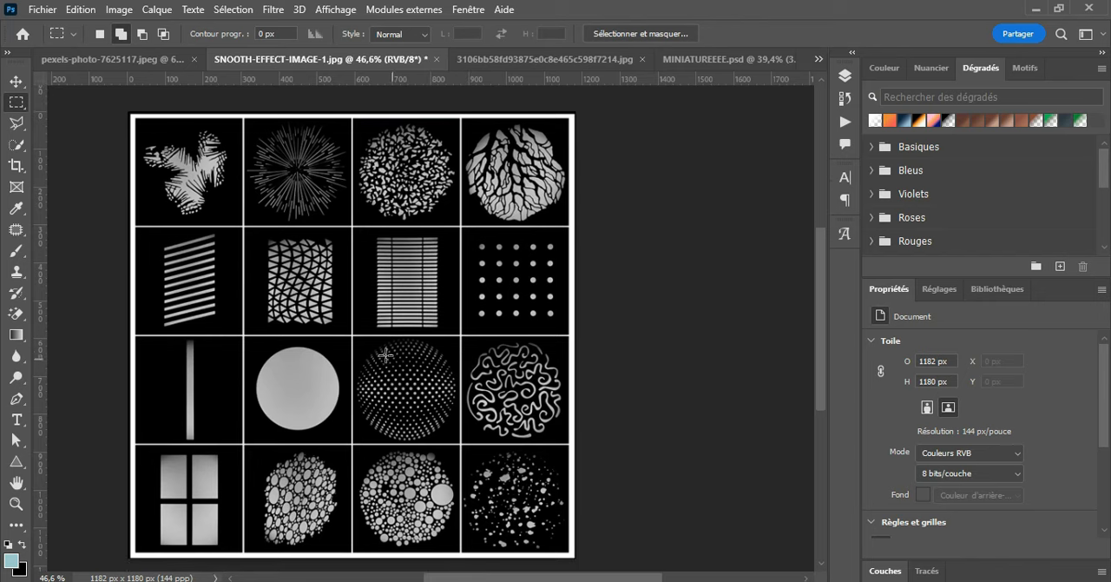
left_click_drag(357, 339, 458, 439)
left_click(16, 86)
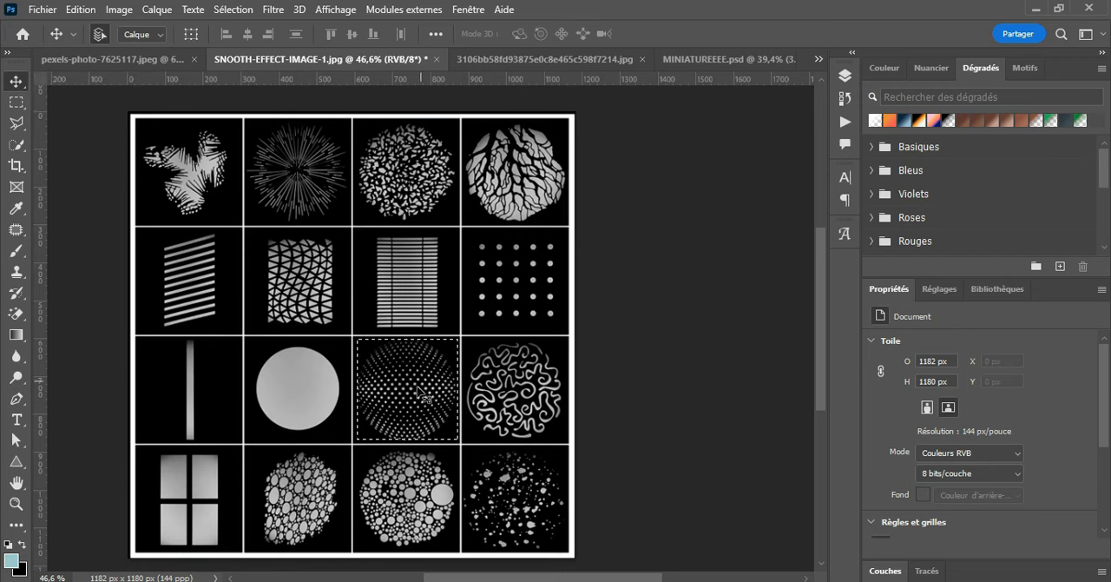
left_click_drag(407, 398, 371, 237)
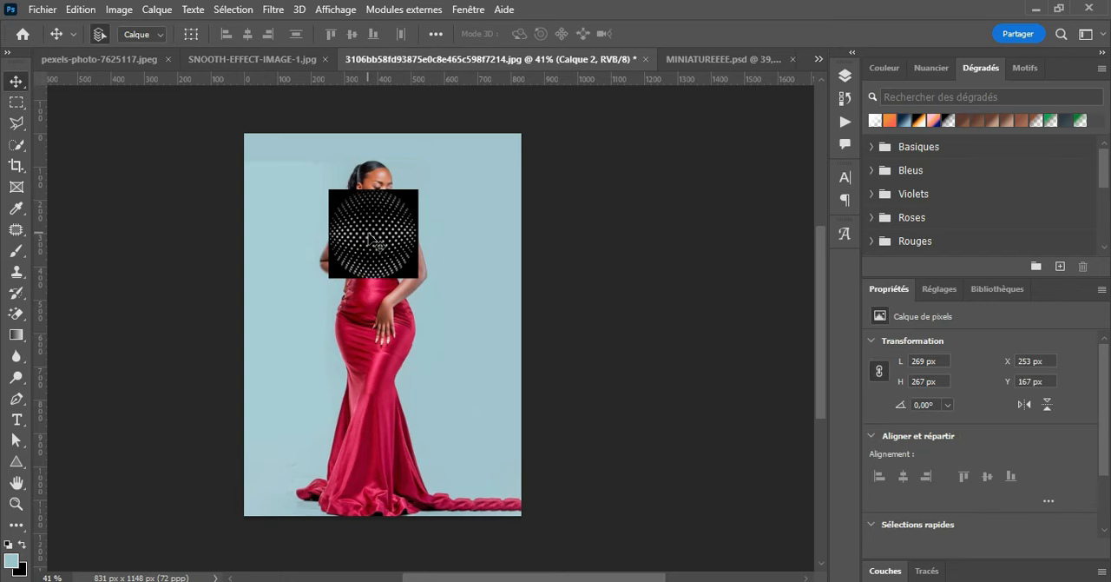
Step: Convert the dotted-sphere layer Calque 2 to a smart object and enlarge it to about 274%, covering the photo's upper part
left_click(844, 77)
right_click(732, 178)
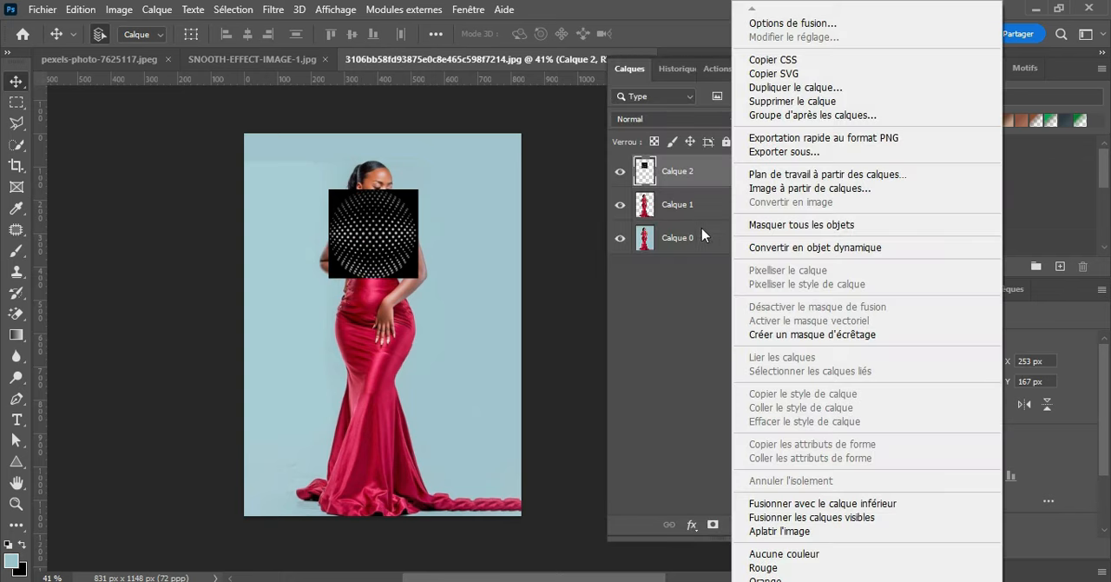
left_click(793, 250)
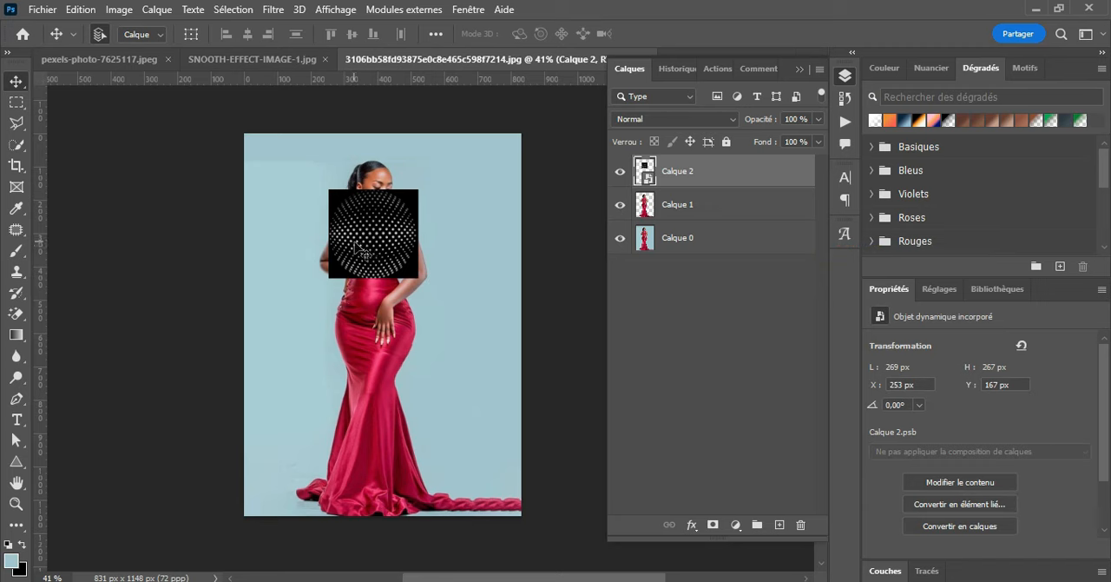
key("ctrl+t")
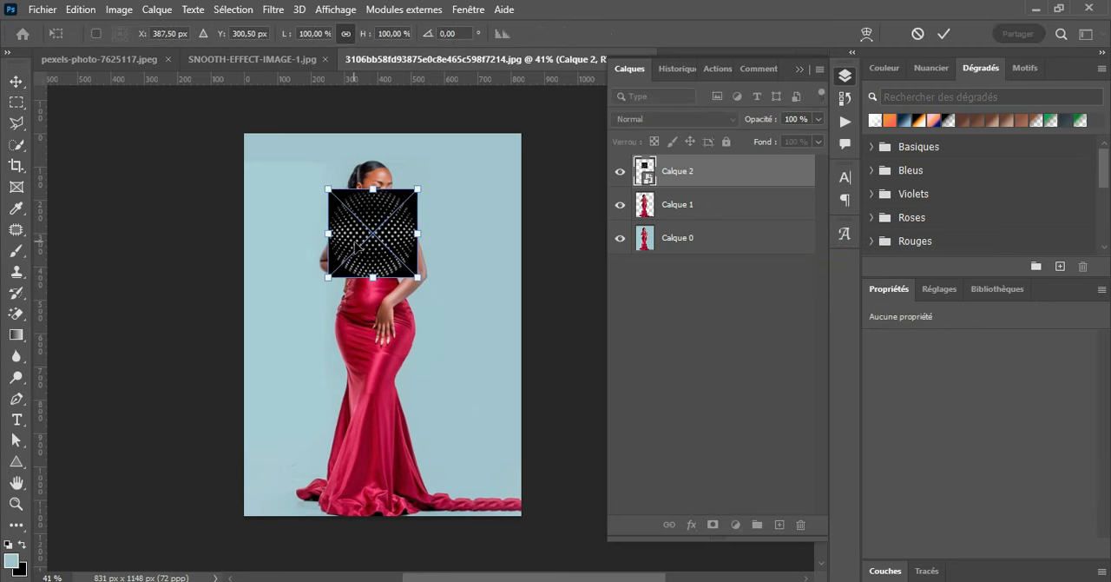
left_click_drag(375, 281, 378, 397)
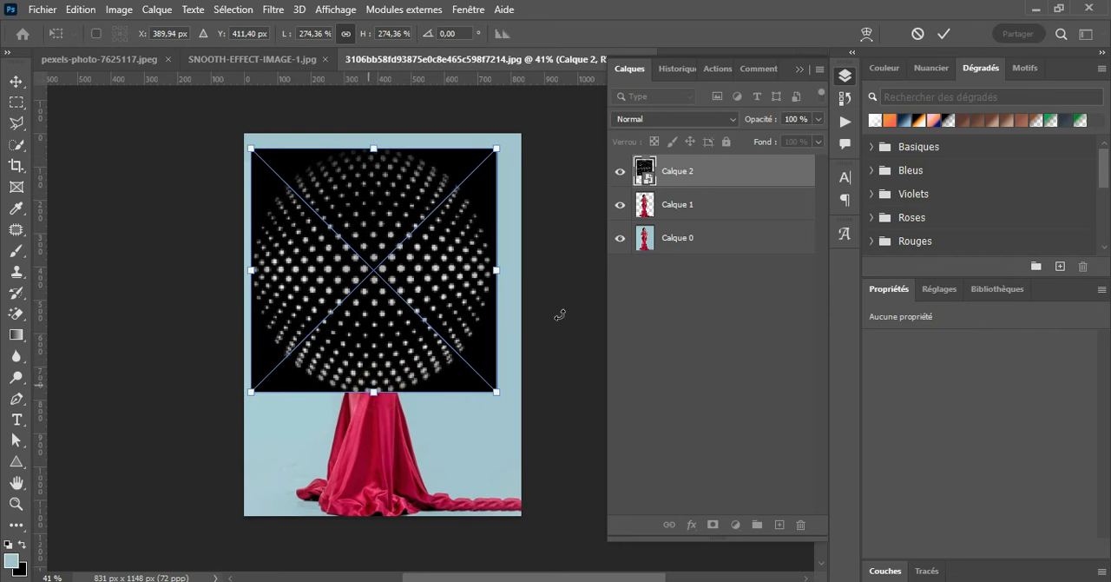
left_click(944, 33)
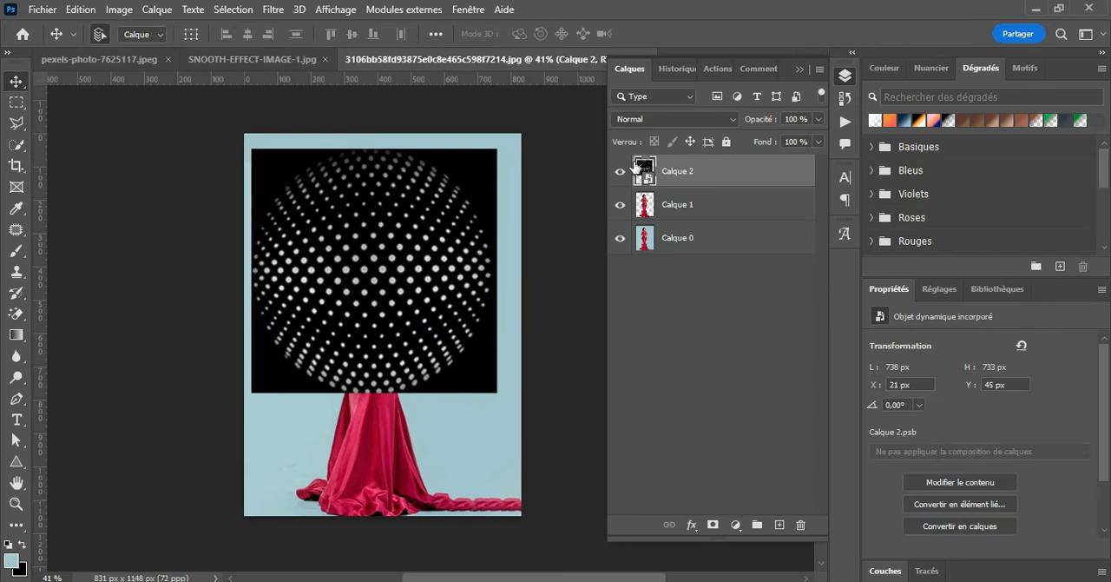
Step: Move Calque 2 below the woman's cutout layer Calque 1 and set its blending mode to Superposition
left_click_drag(703, 172, 700, 213)
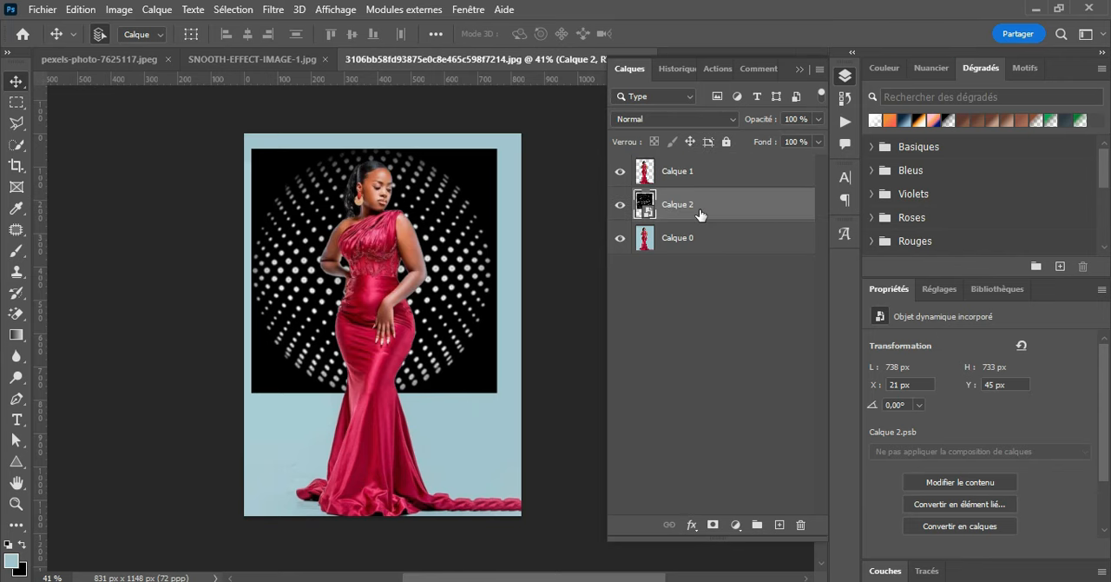
left_click(707, 119)
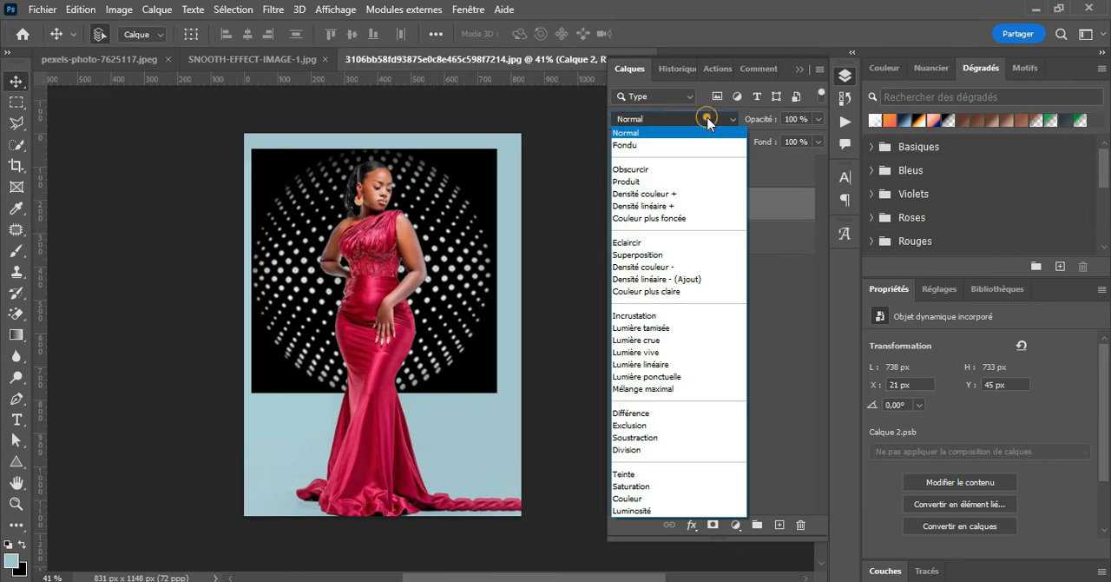
left_click(662, 255)
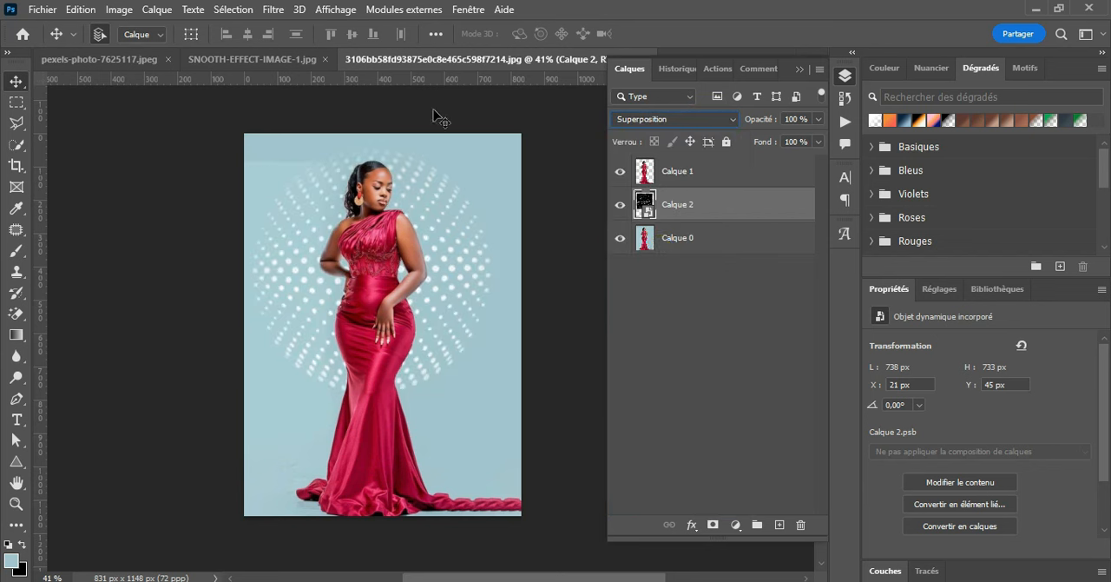
Step: Apply a Gaussian blur with a 2.8 pixel radius to the dotted-sphere pattern on Calque 2
left_click(274, 11)
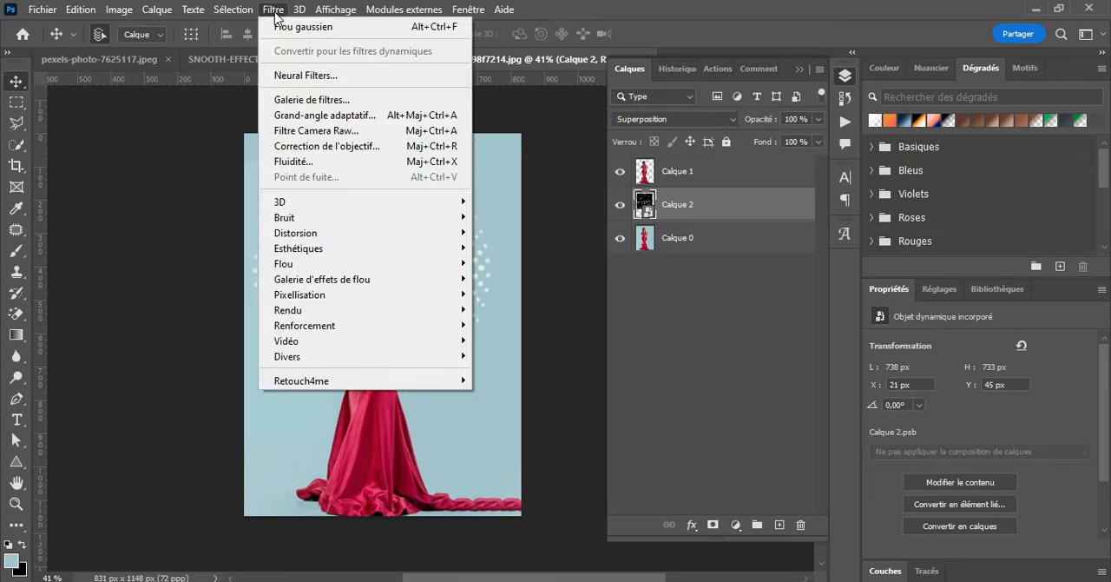
mouse_move(452, 270)
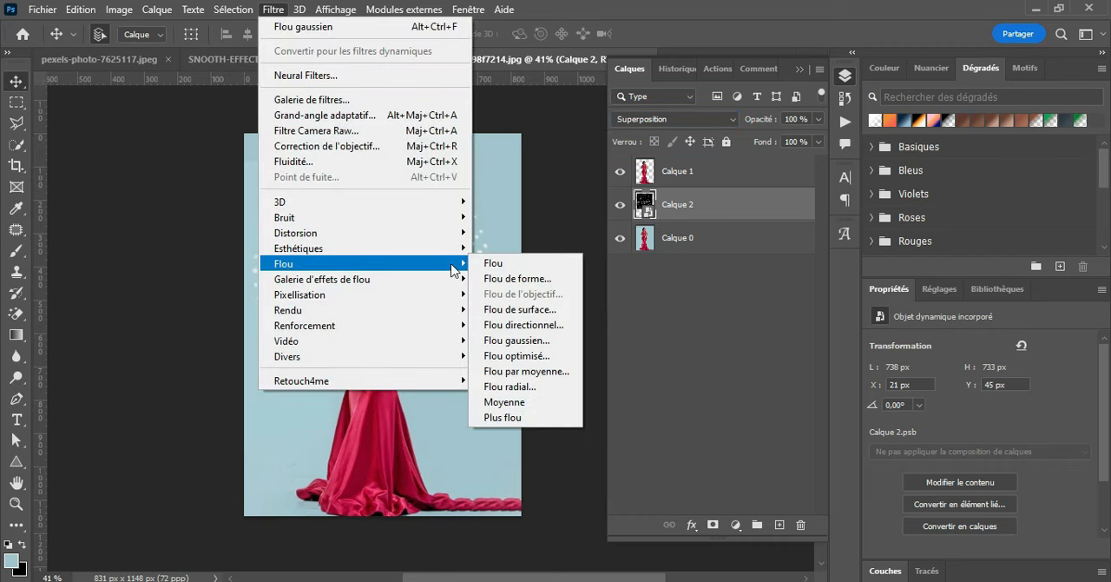
left_click(517, 339)
left_click_drag(653, 386, 626, 387)
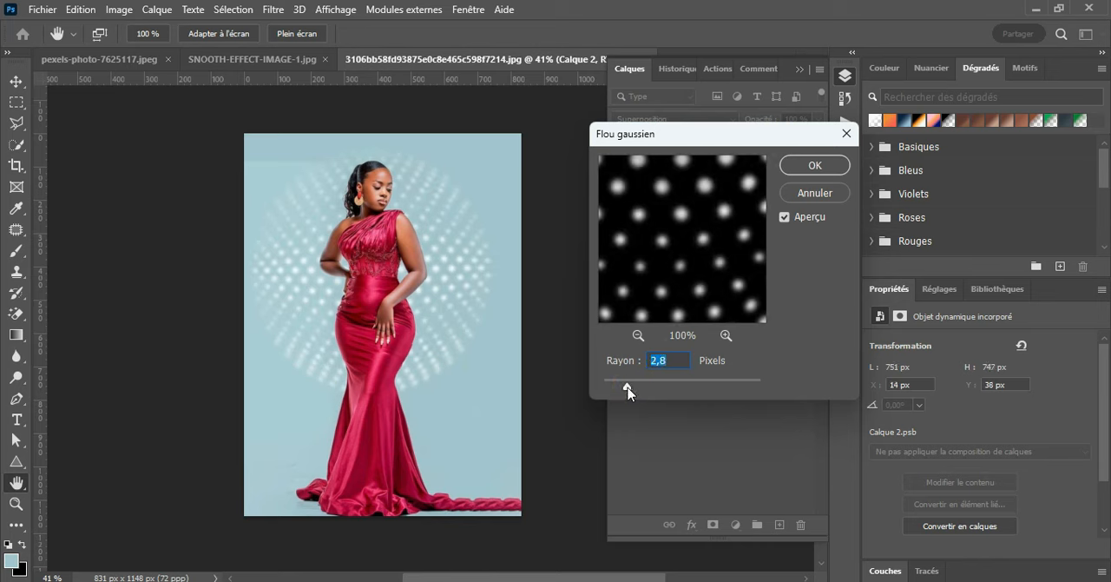
left_click(820, 165)
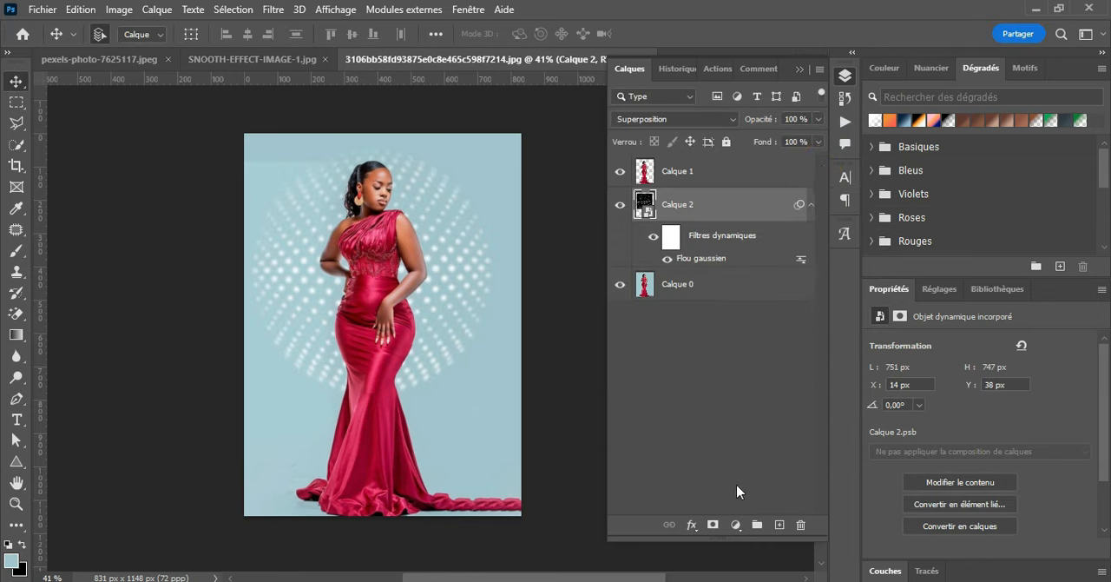
Step: Add a colorized Teinte/Saturation adjustment above Calque 2 with hue 357, saturation about 70 and lightness +30
left_click(738, 523)
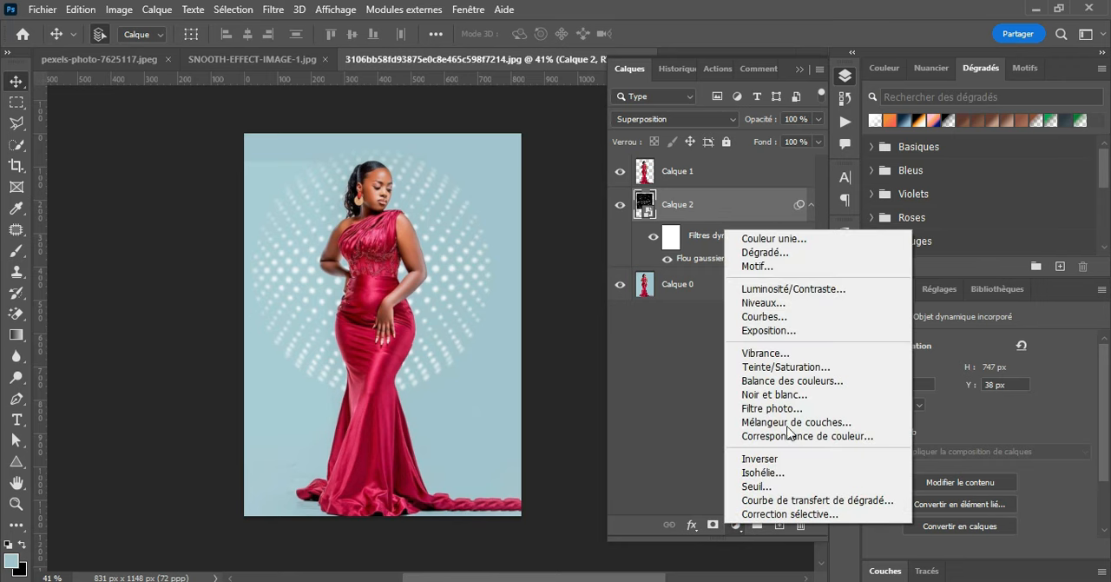
left_click(787, 368)
left_click(955, 491)
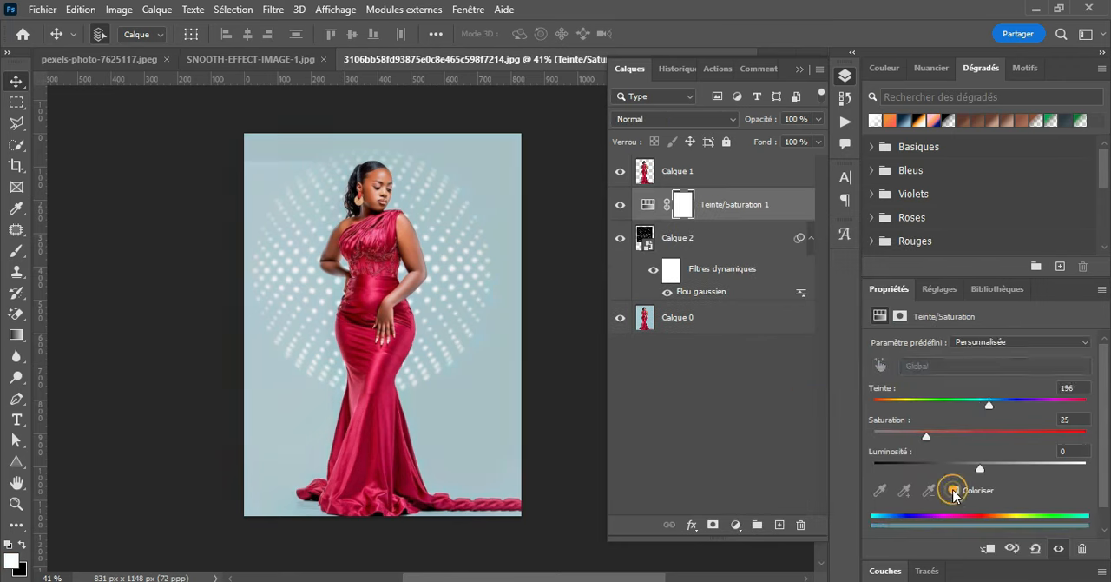
left_click_drag(989, 405, 932, 409)
left_click_drag(1001, 436, 1023, 440)
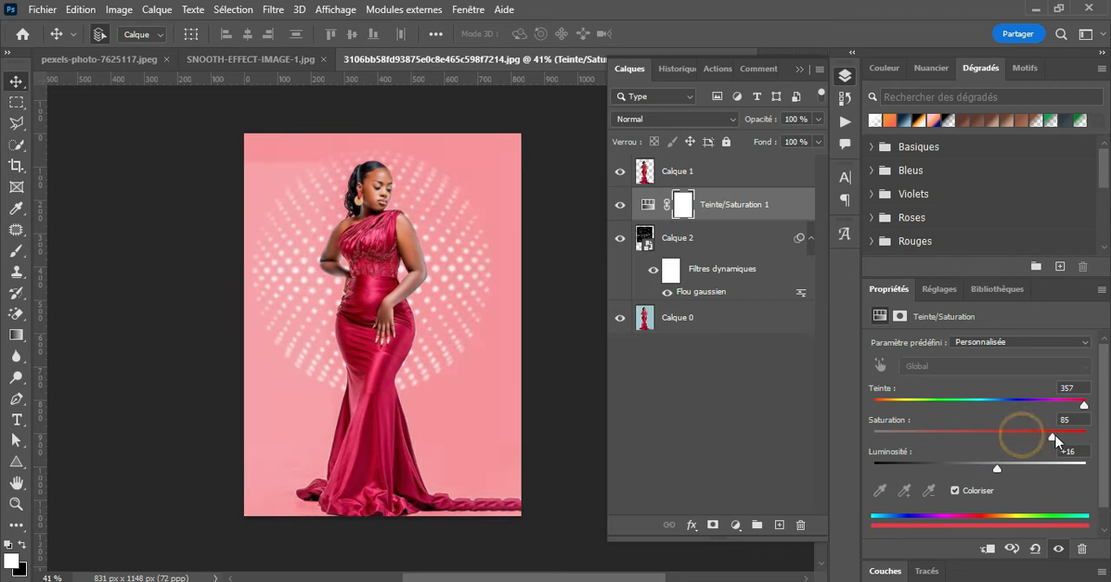
mouse_move(997, 467)
left_mouse_down()
mouse_move(963, 473)
mouse_move(1007, 473)
left_mouse_up()
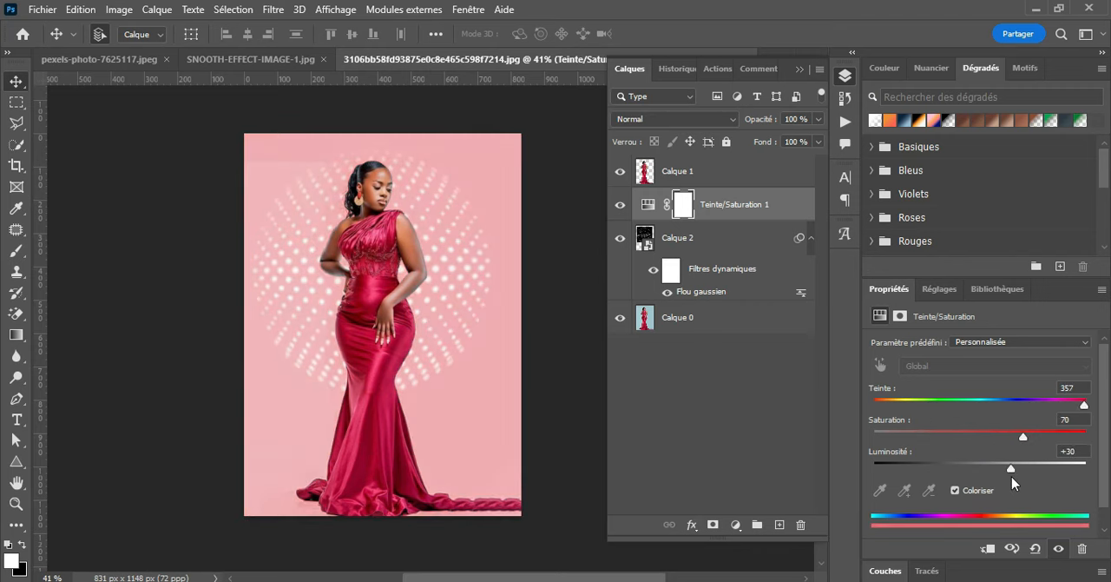
left_click_drag(1025, 441, 1020, 441)
Step: Add a new layer above the Teinte/Saturation adjustment and fill it with 50% gray
left_click(778, 524)
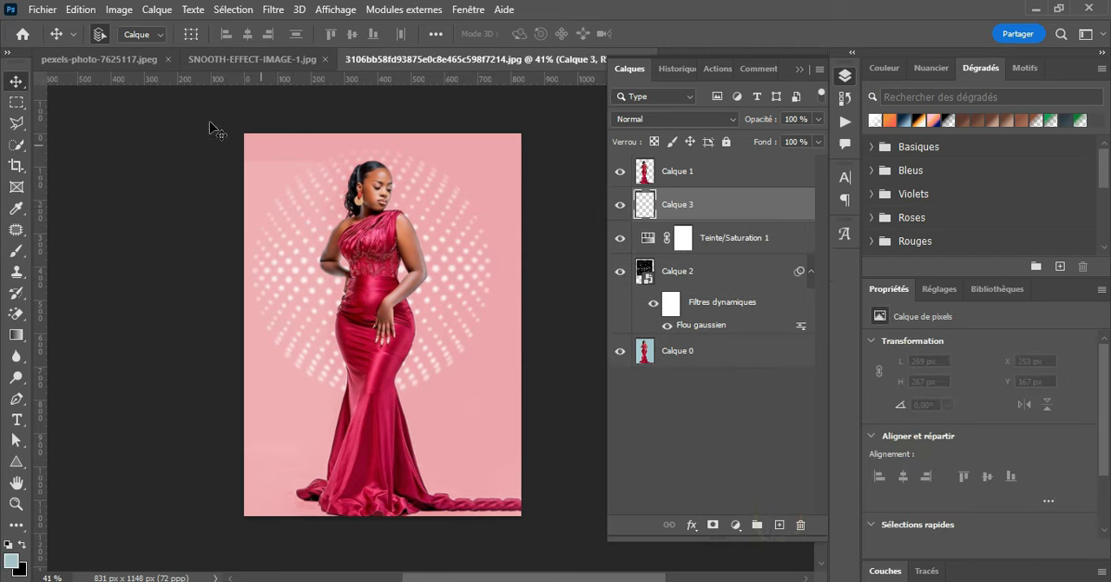
left_click(91, 12)
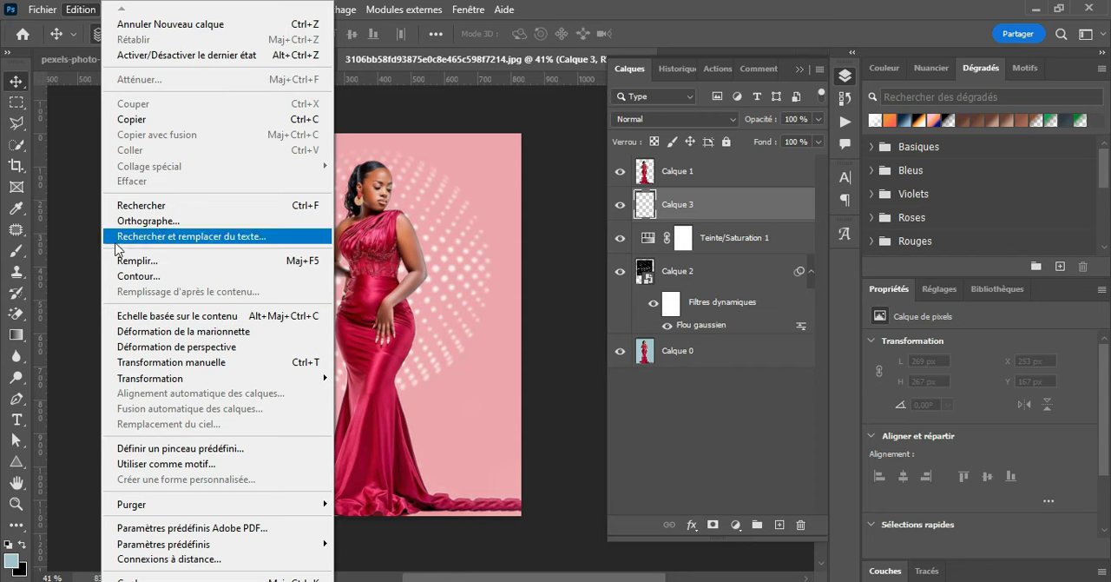
left_click(141, 259)
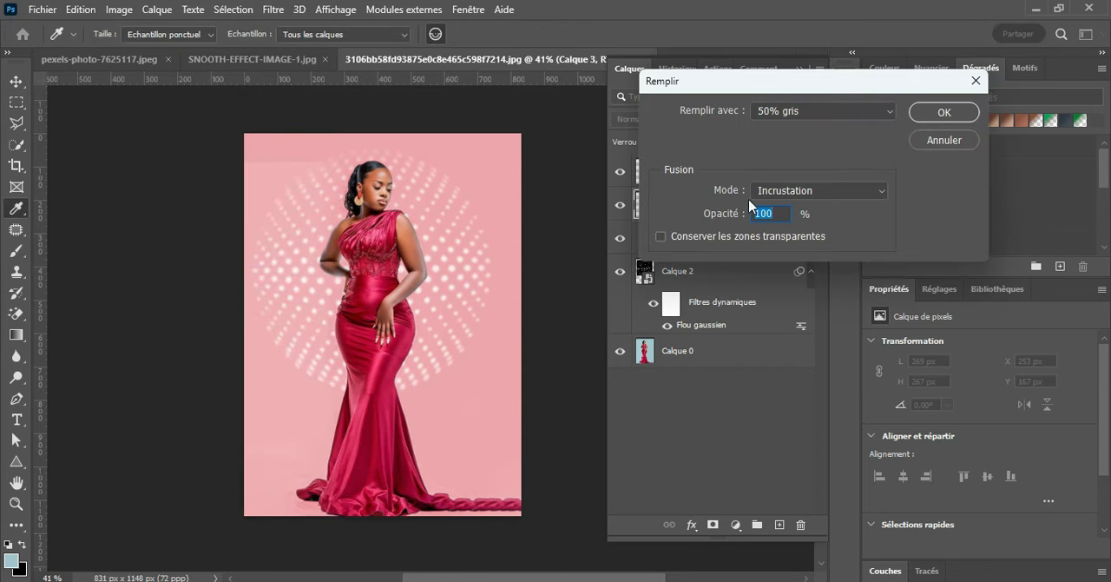
left_click(796, 113)
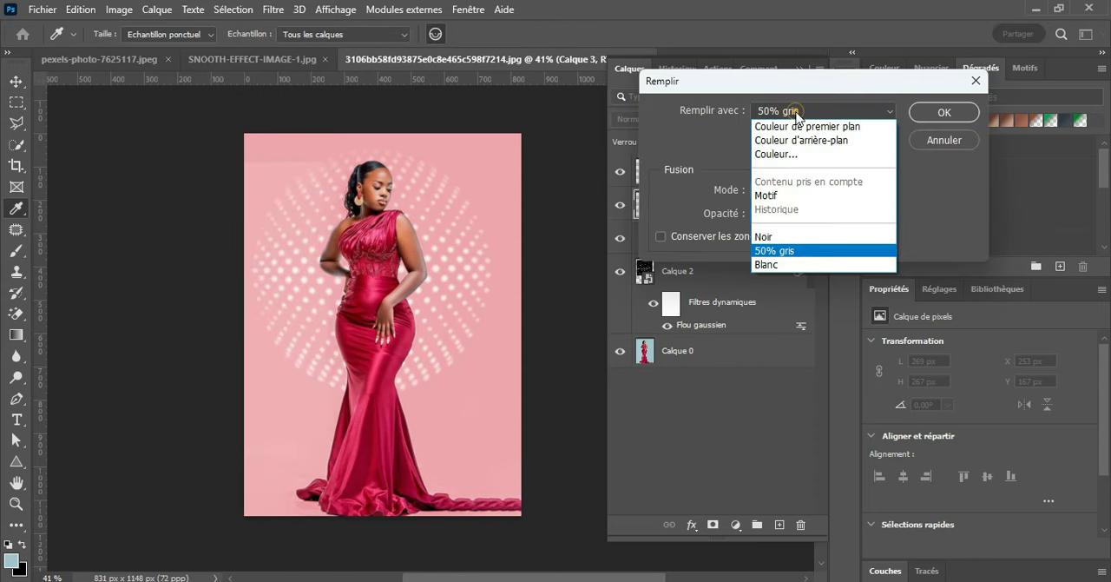
left_click(788, 251)
left_click(945, 113)
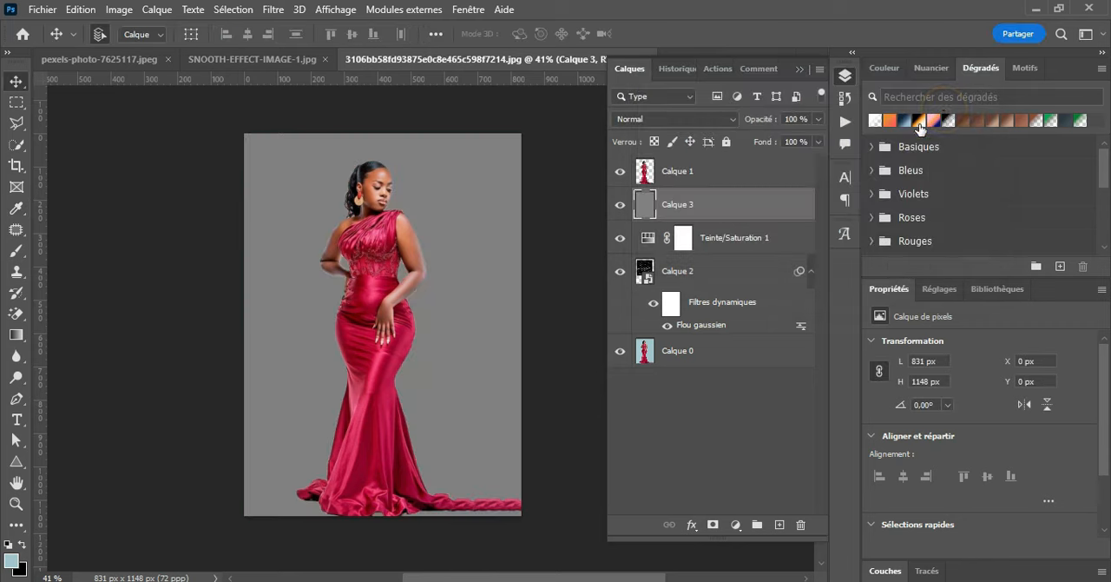
Step: Apply the Camera Raw filter to the gray layer Calque 3 with grain 100 and vignetting -14
left_click(273, 10)
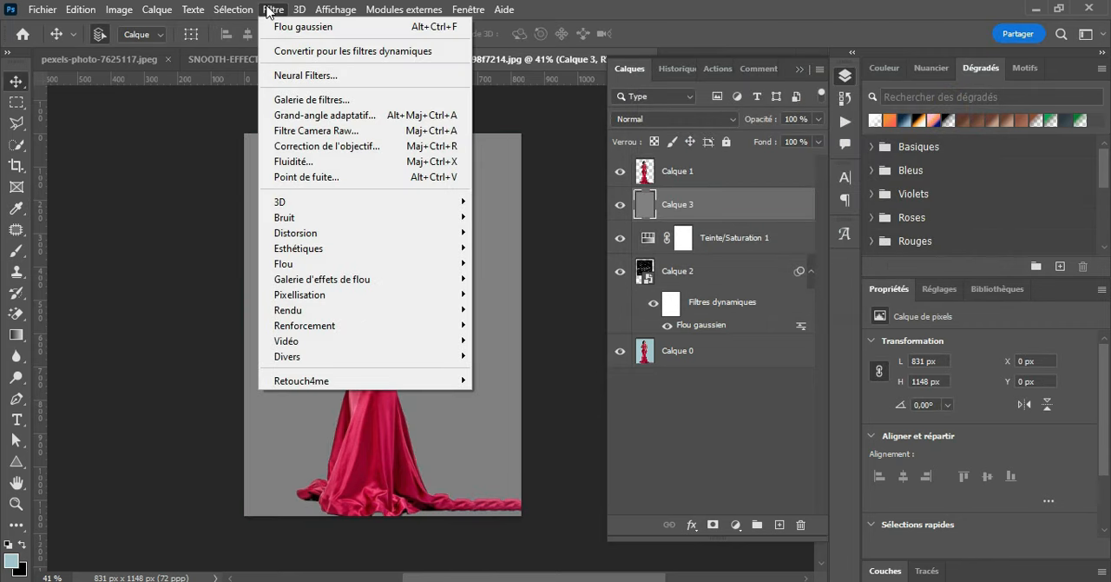
left_click(317, 130)
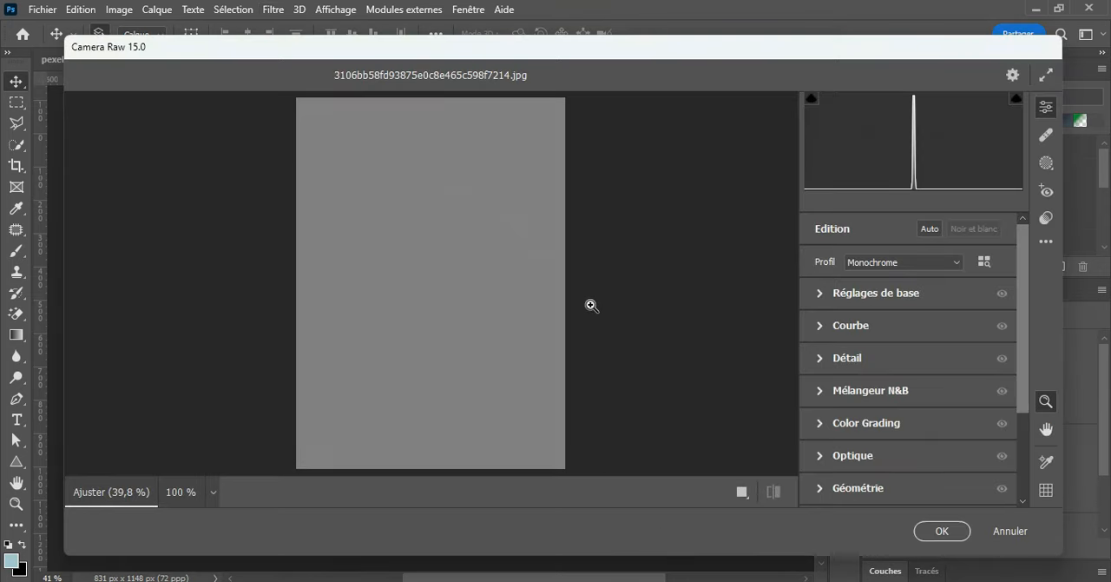
left_click_drag(1025, 230, 1018, 400)
left_click(821, 393)
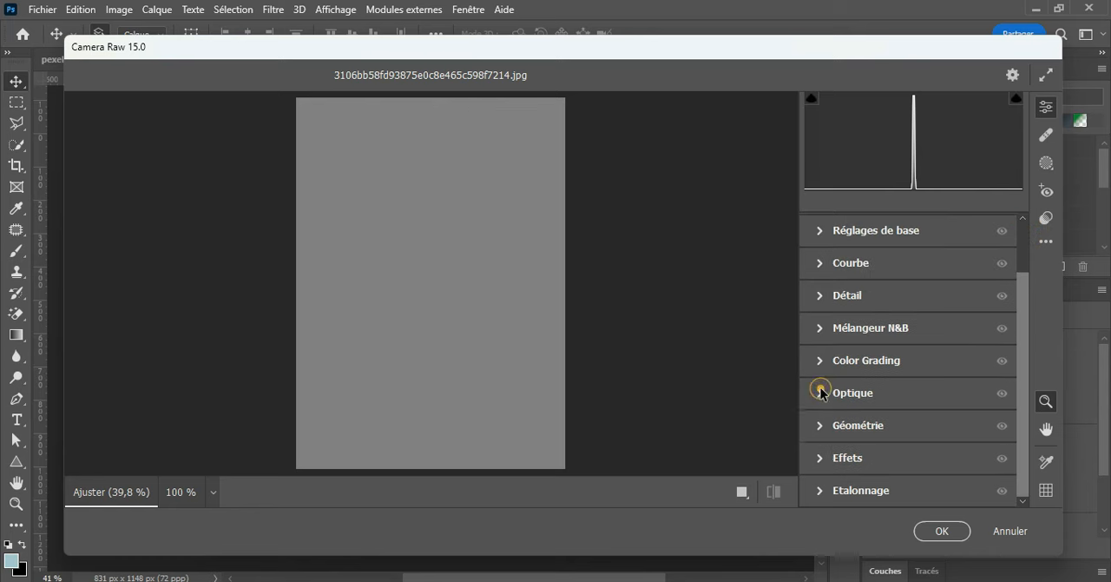
left_click(821, 459)
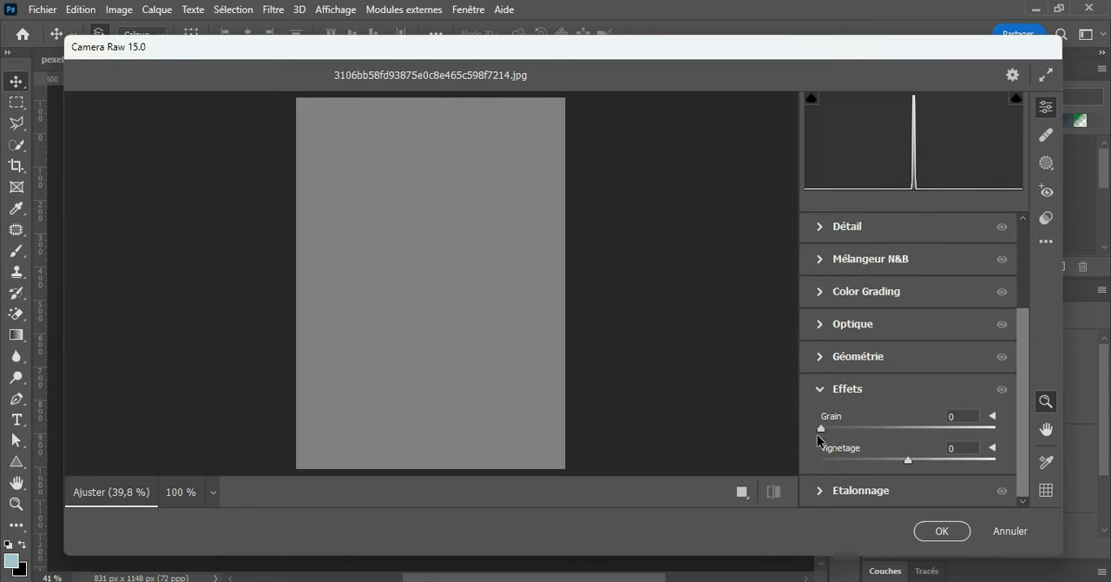
left_click_drag(821, 427, 1022, 434)
left_click_drag(908, 459, 895, 463)
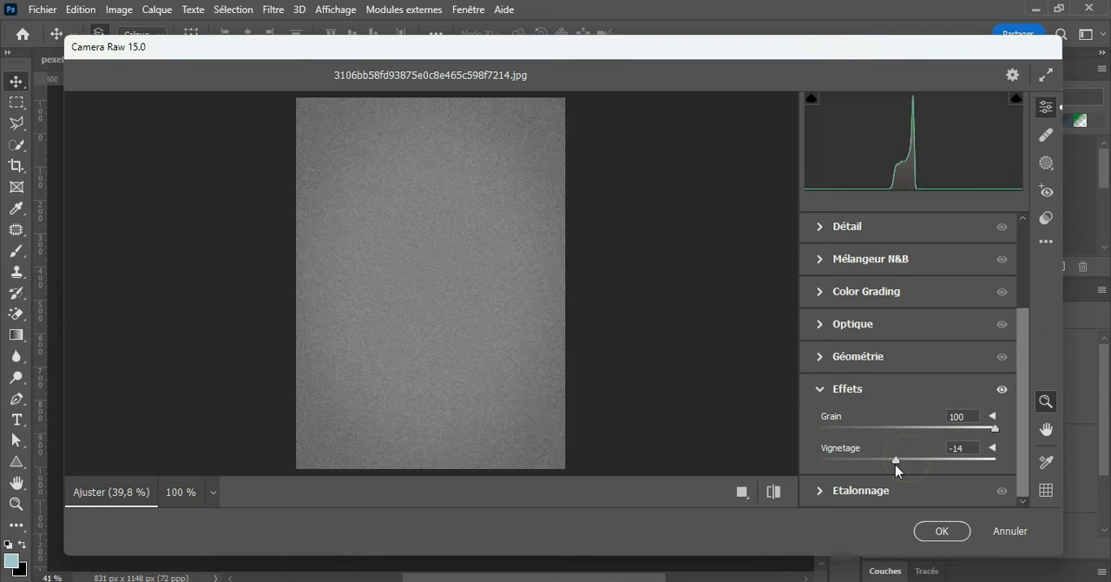
left_click(940, 529)
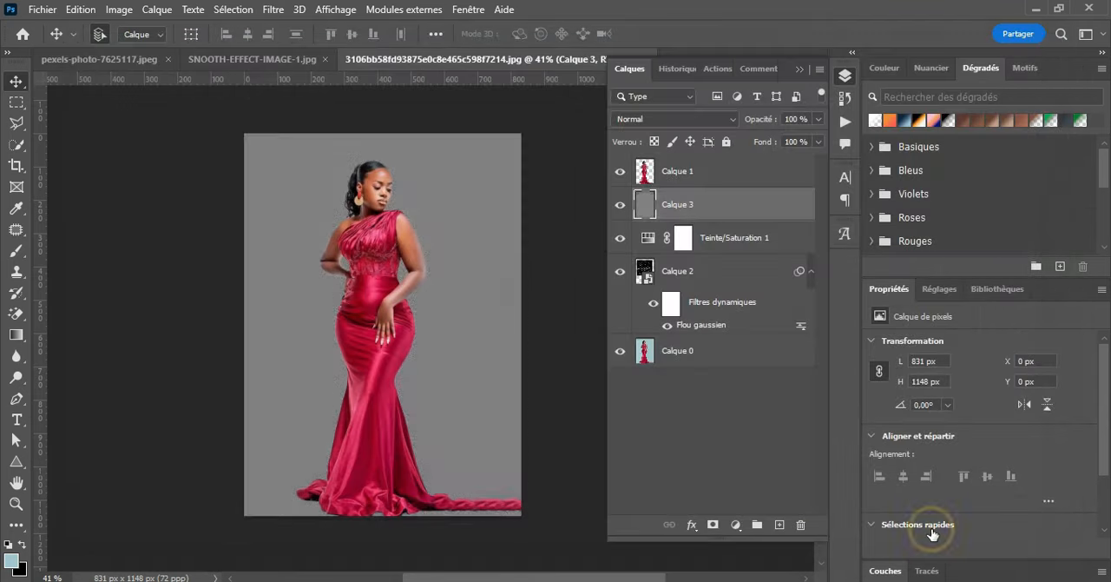
Step: Blend Calque 3 in Incrustation mode and emboss it with the Estampage filter at angle -93°, height about 10 pixels and factor 28%
left_click(708, 121)
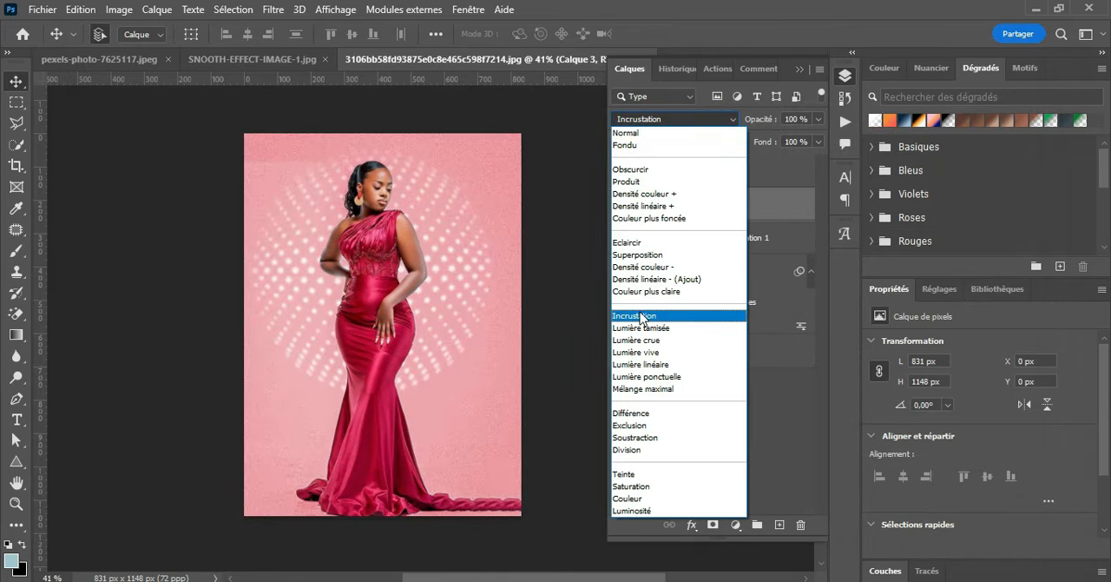
left_click(640, 316)
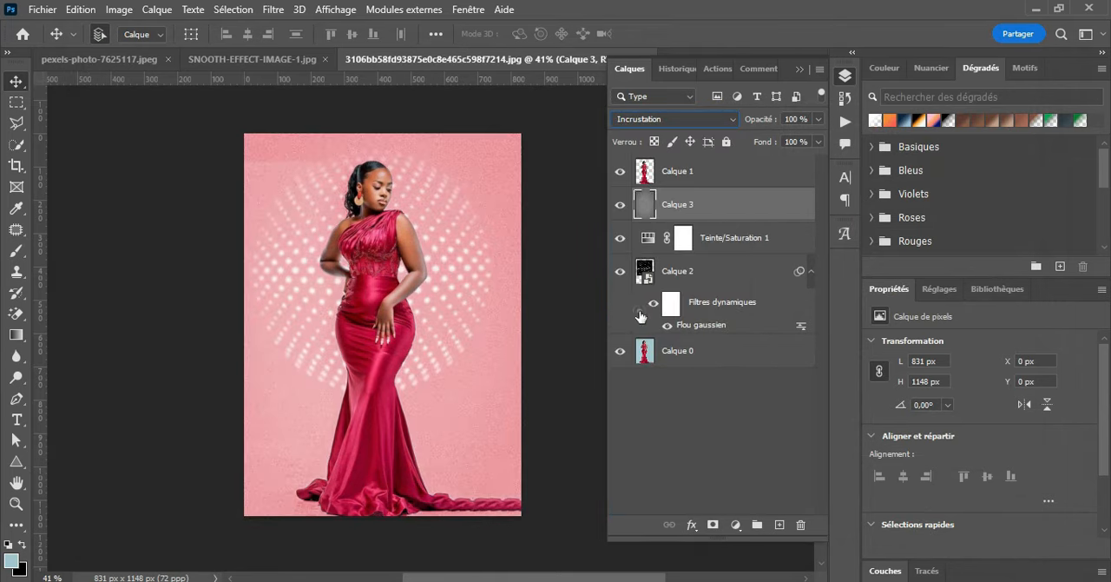
left_click(274, 10)
mouse_move(434, 254)
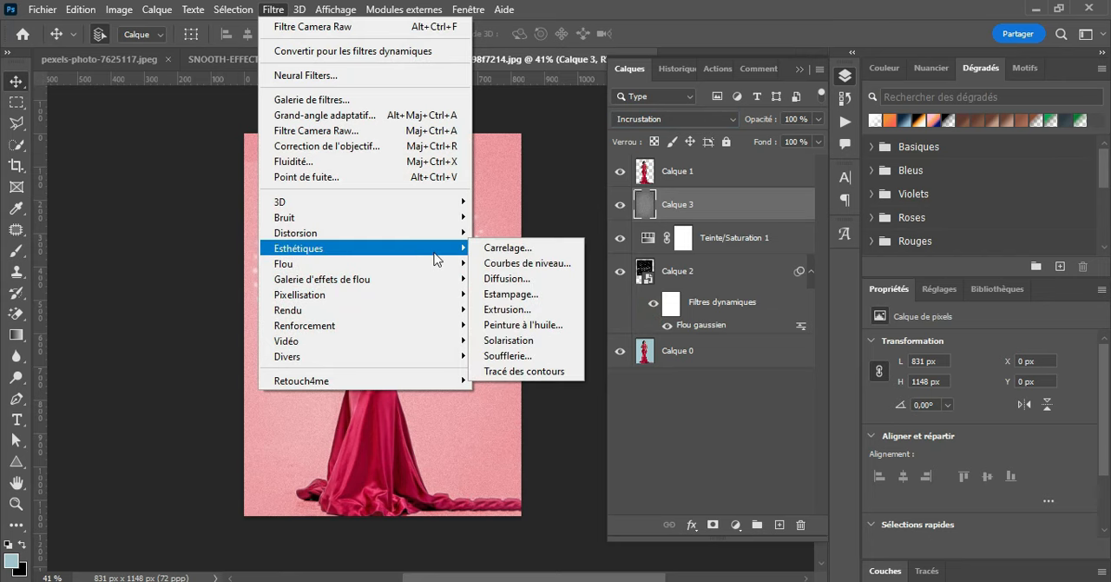
left_click(504, 293)
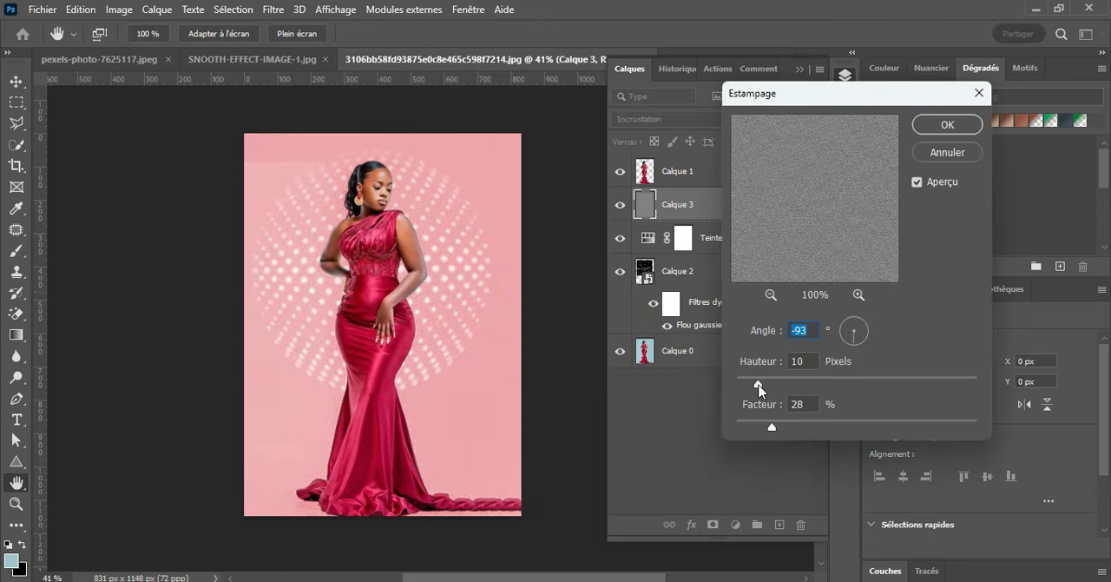
left_click_drag(761, 385, 764, 386)
left_click(971, 125)
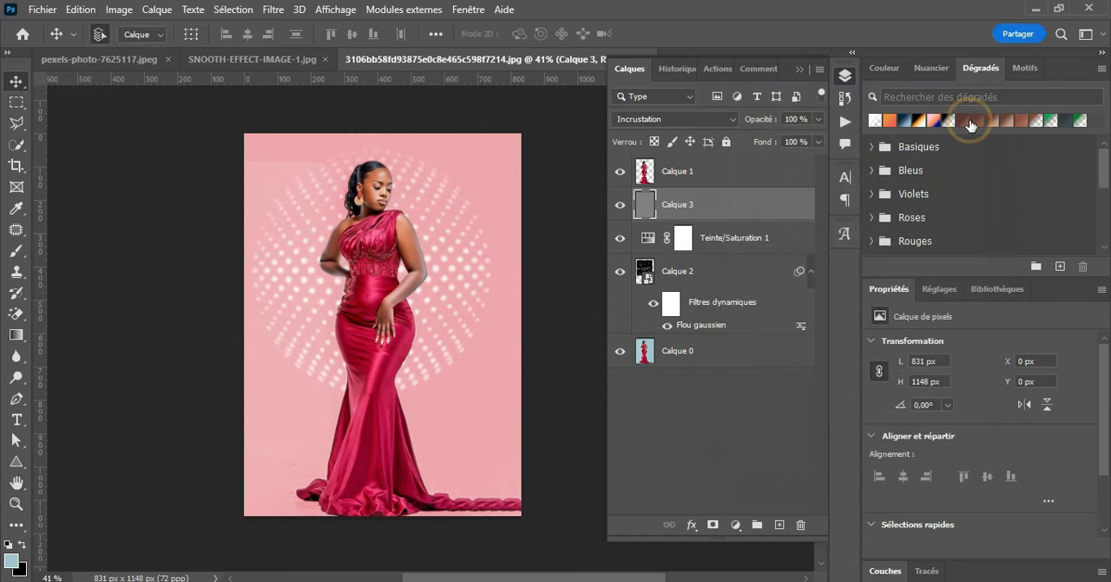
Step: Examine the grain texture up close on the pink background, comparing it with Calque 3 hidden and shown
scroll(450, 404, "up", 10)
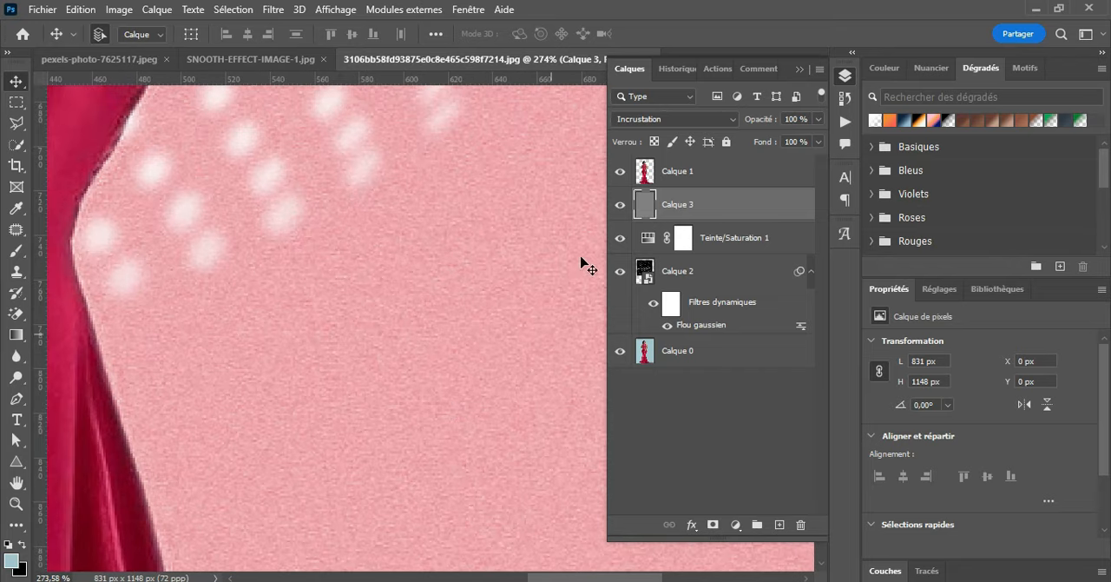
left_click(619, 207)
left_click(618, 206)
left_click(618, 206)
left_click(617, 205)
scroll(386, 341, "down", 6)
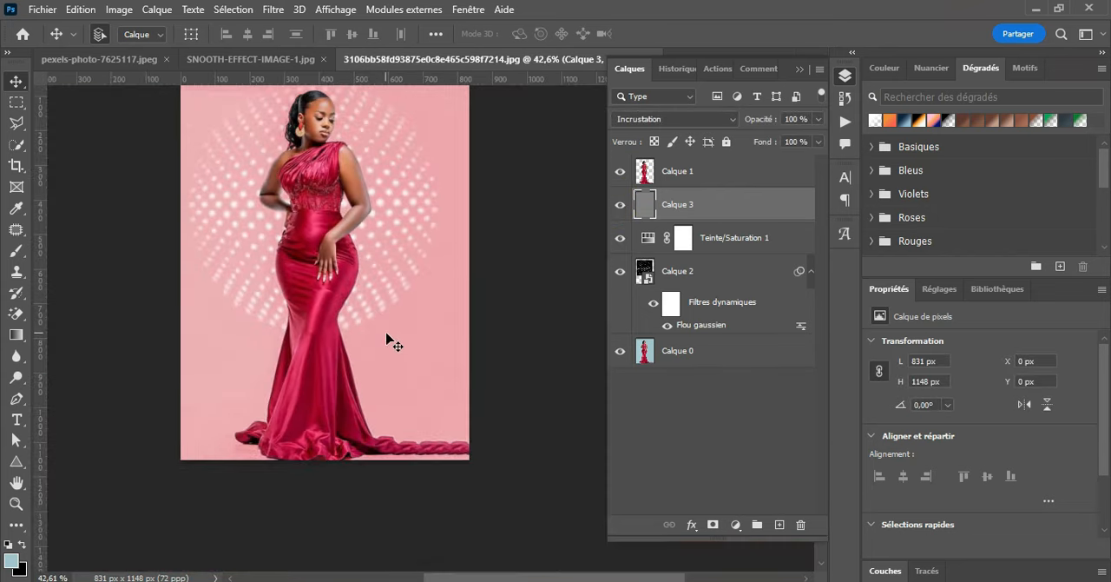